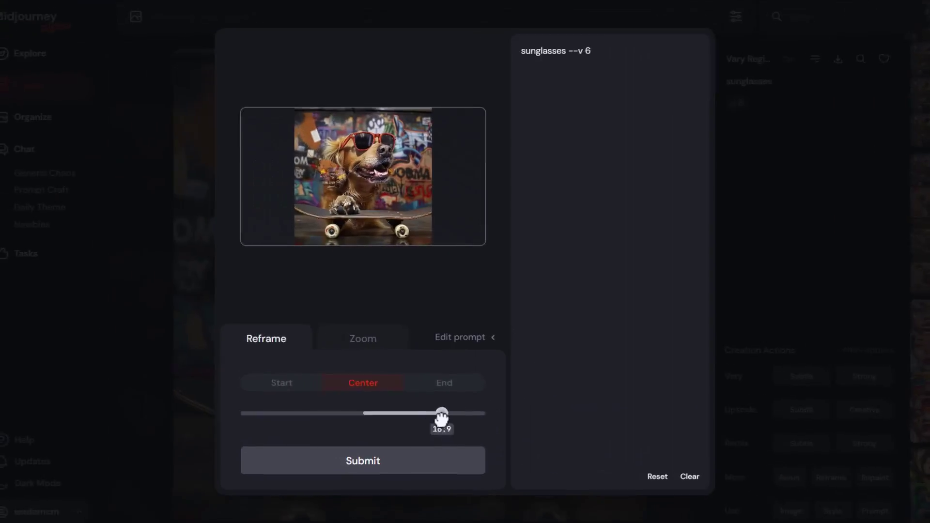
left_click_drag(440, 414, 281, 434)
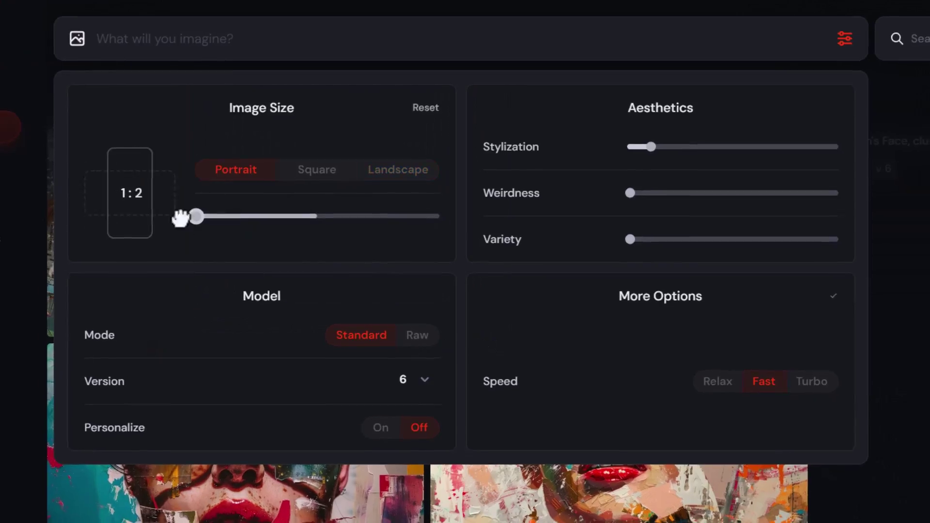
left_click_drag(181, 216, 320, 211)
mouse_move(644, 143)
left_mouse_down()
mouse_move(675, 131)
mouse_move(639, 138)
left_mouse_up()
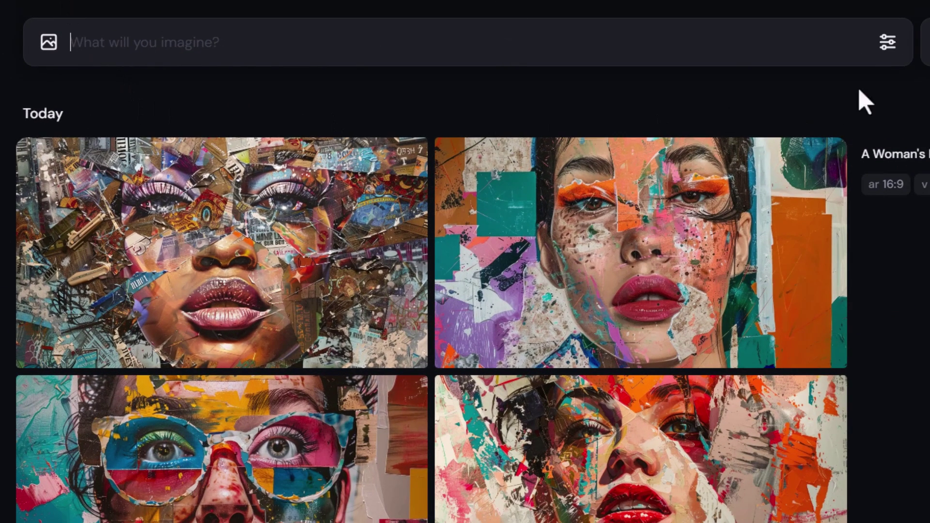
Set the default image size to Square with a 1:1 aspect ratio in the generation settings.
left_click(888, 44)
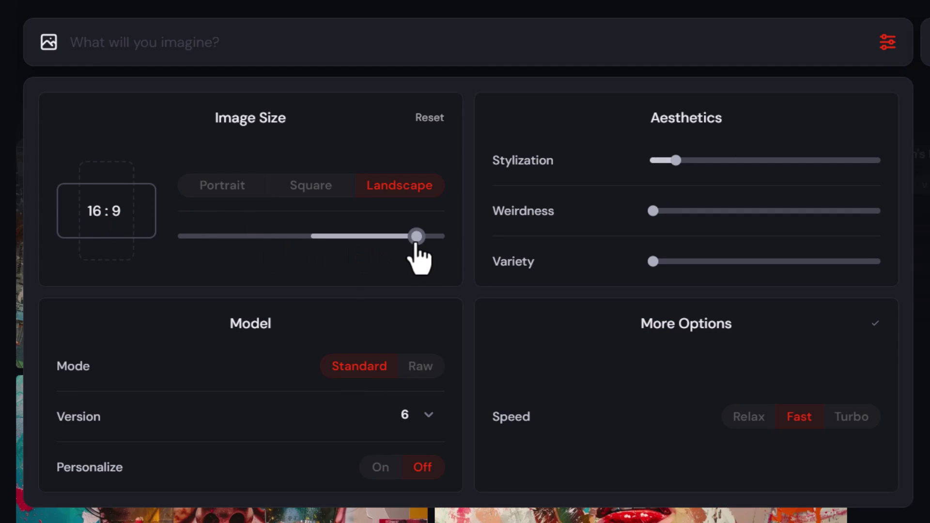
left_click_drag(436, 238, 312, 236)
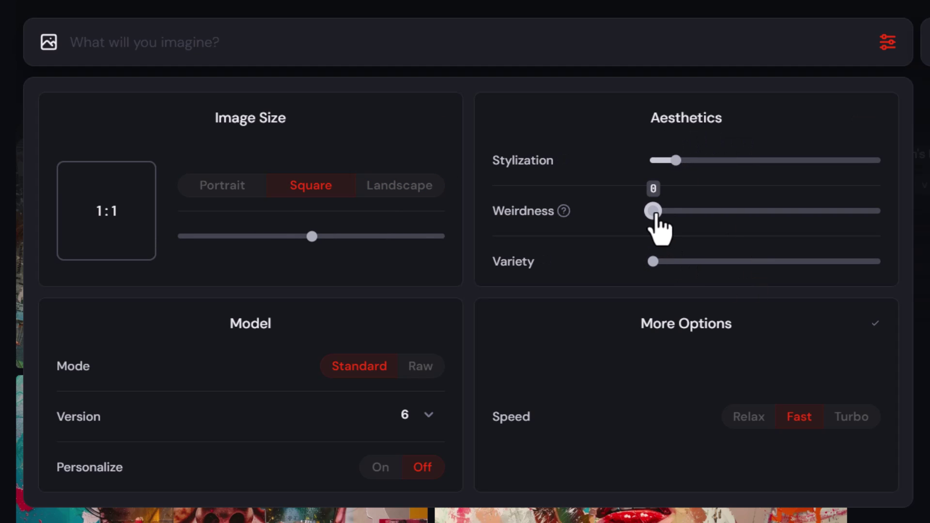
Try out the Weirdness and Variety sliders, return them to 0, and look through the model version choices.
mouse_move(653, 211)
left_mouse_down()
mouse_move(784, 210)
mouse_move(653, 212)
left_mouse_up()
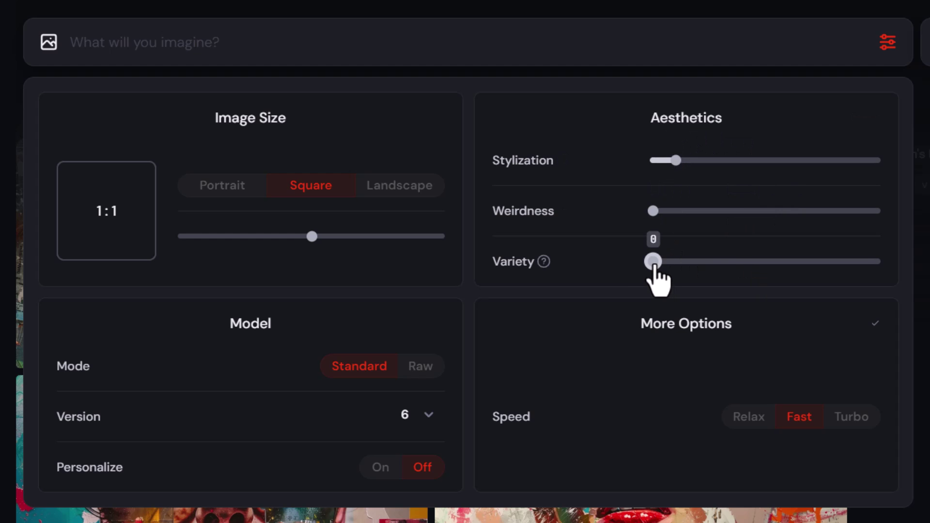
left_click_drag(653, 262, 742, 262)
left_click_drag(616, 263, 575, 332)
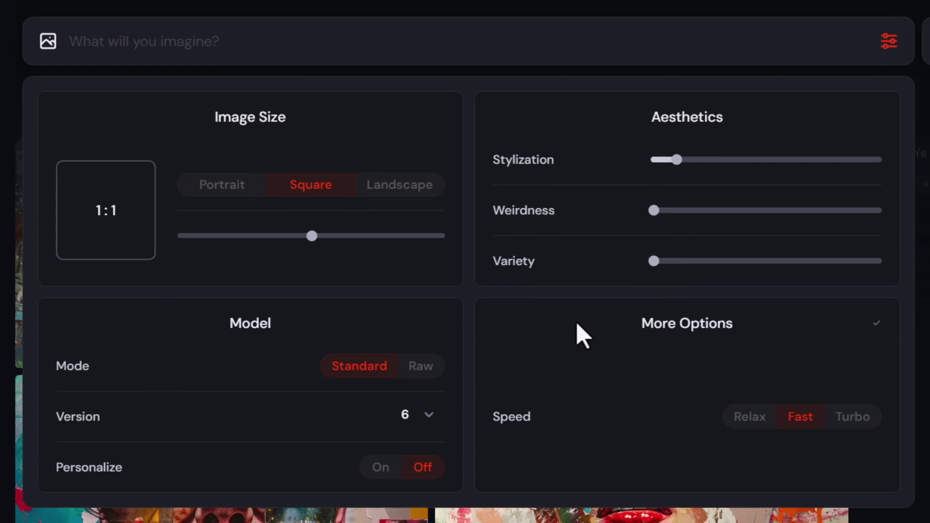
mouse_move(544, 263)
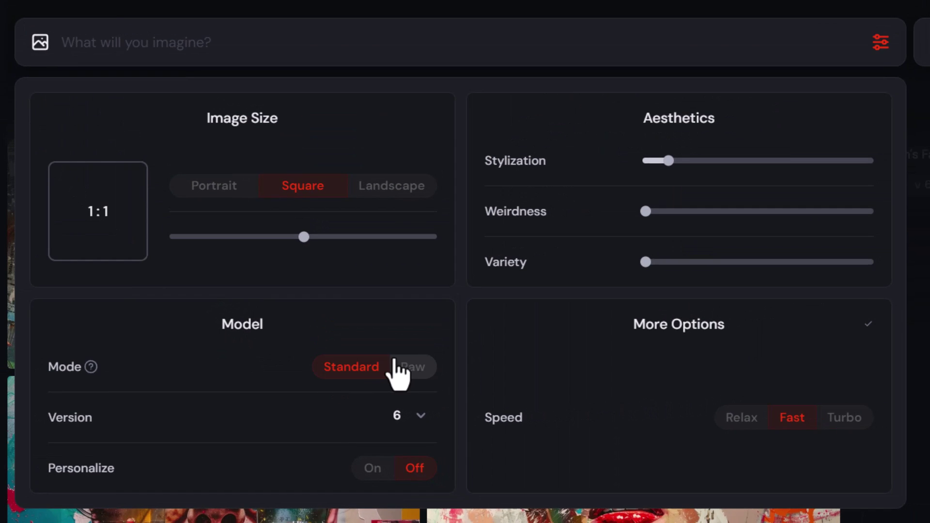
left_click(419, 418)
left_click(252, 414)
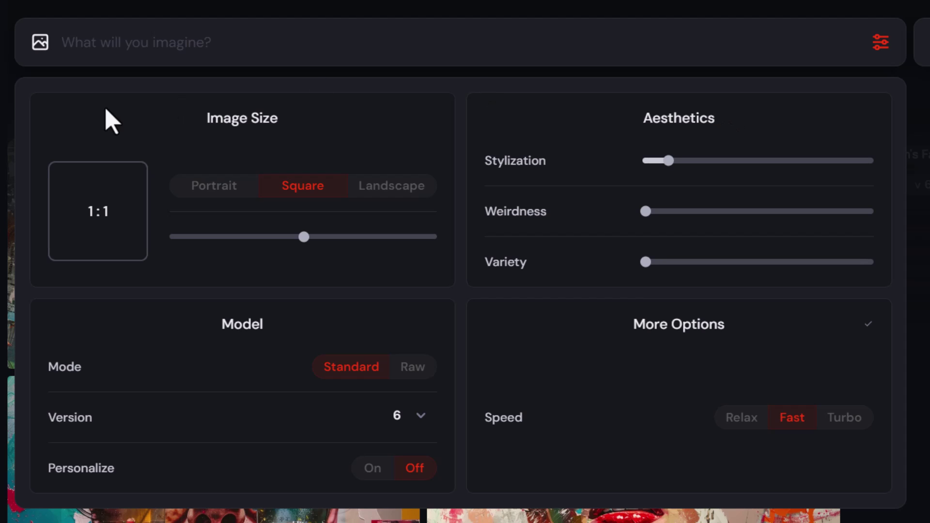
Generate images from the prompt "a dog on a skateboard" with the first collage face attached as an image prompt.
left_click(40, 43)
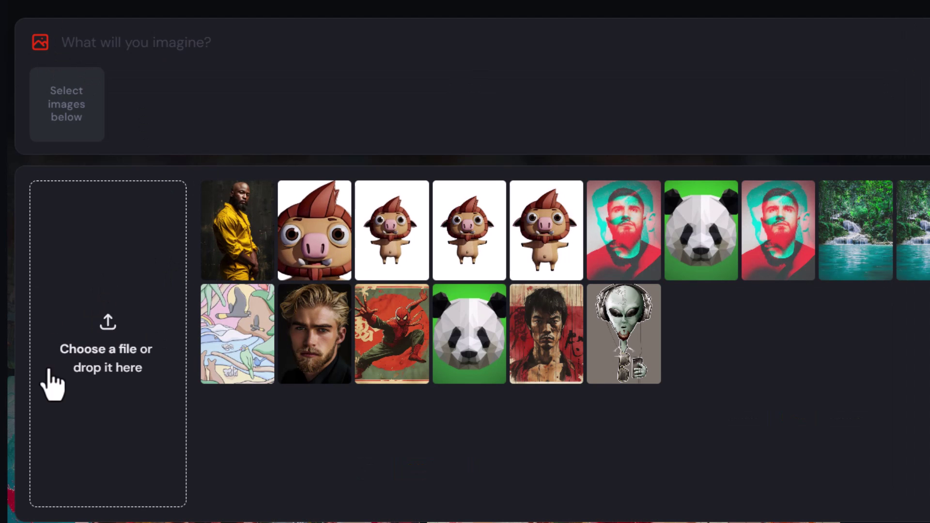
key("Escape")
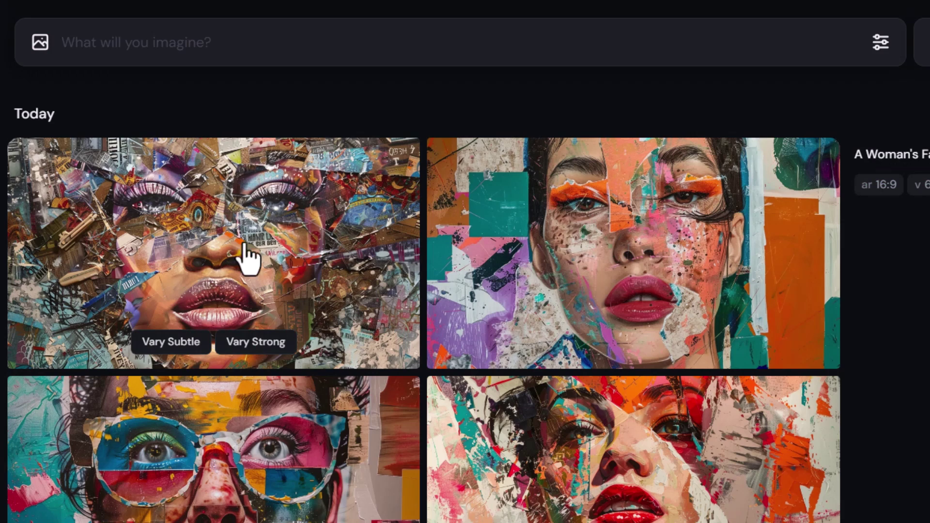
left_click_drag(248, 259, 51, 68)
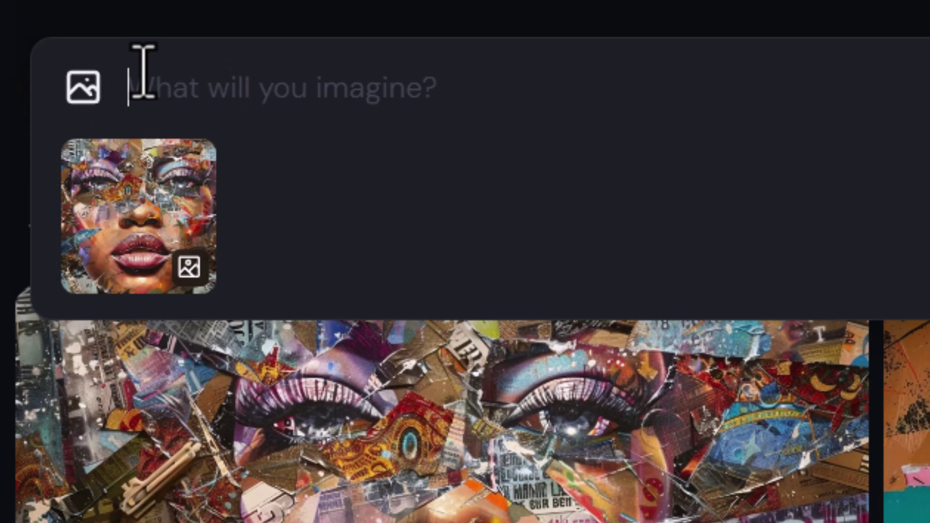
type("a dog on a skateboard")
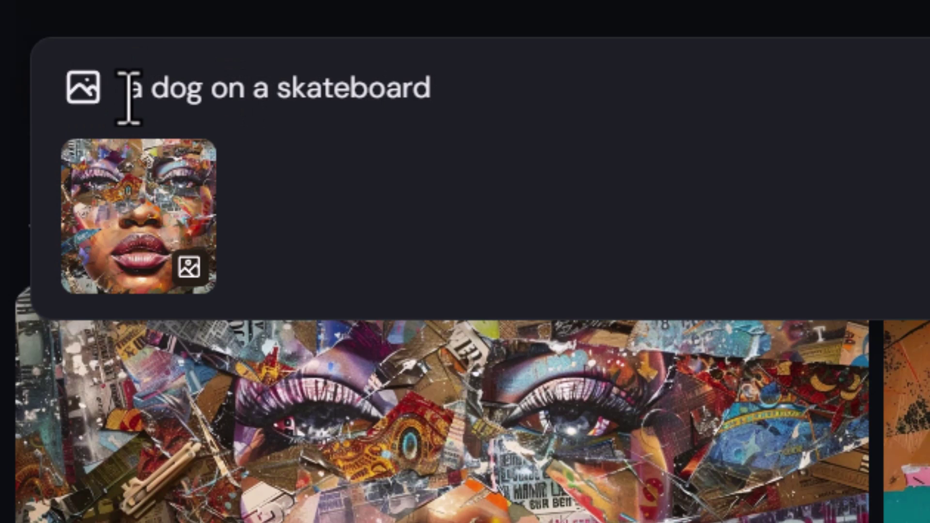
key("Return")
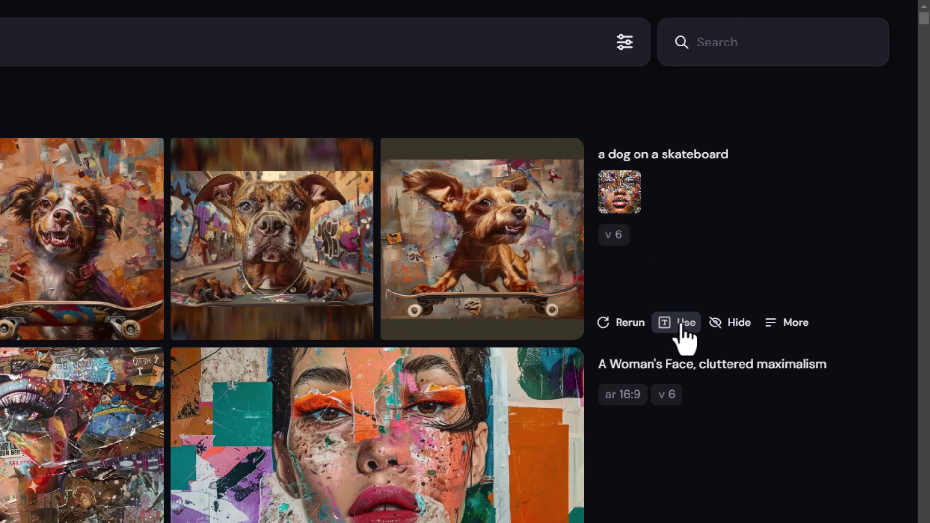
Reuse the skateboard dog job's prompt and reference image, and view the copy options for that job.
left_click(680, 324)
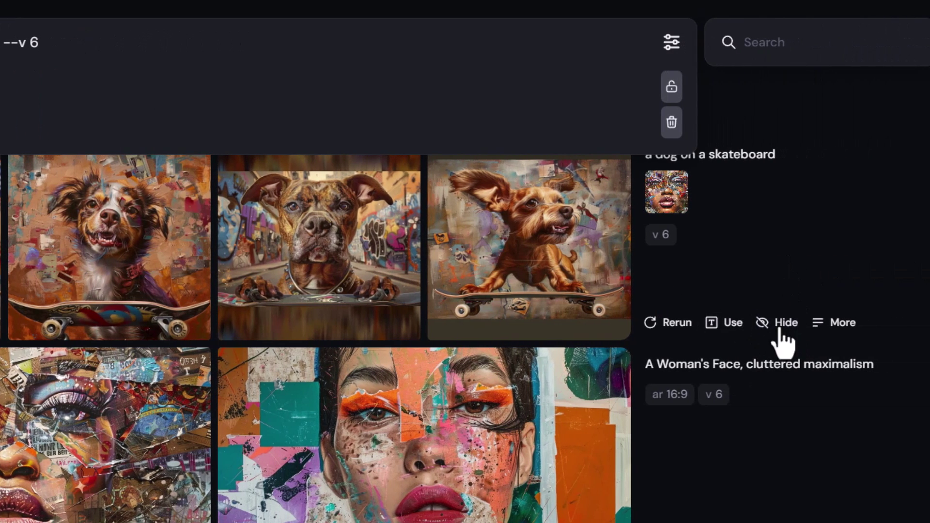
left_click(829, 323)
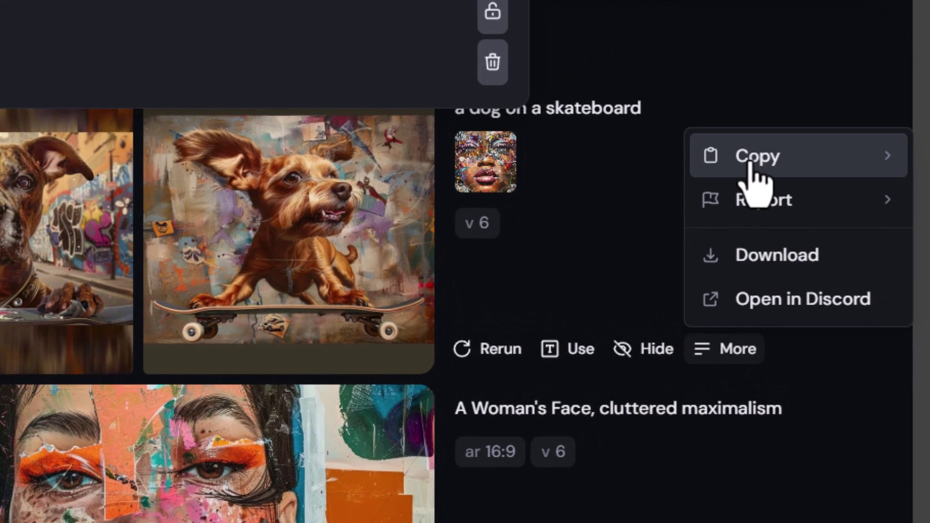
mouse_move(749, 164)
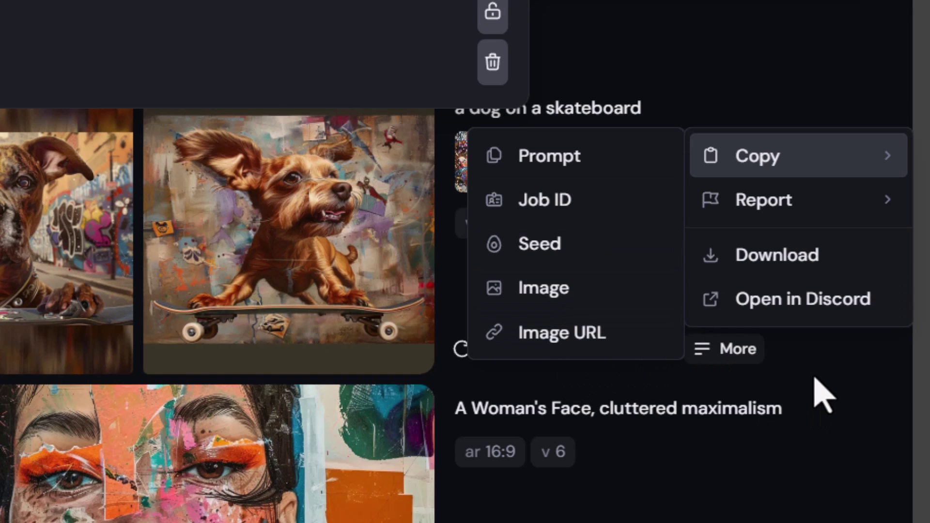
left_click(828, 417)
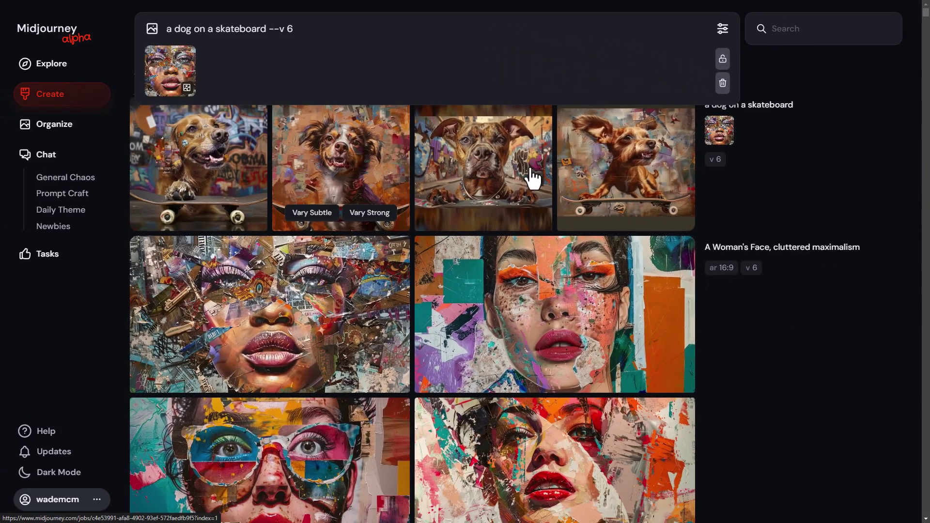
Open the first skateboard dog image and add Pan and Zoom to its creation actions.
left_click(96, 260)
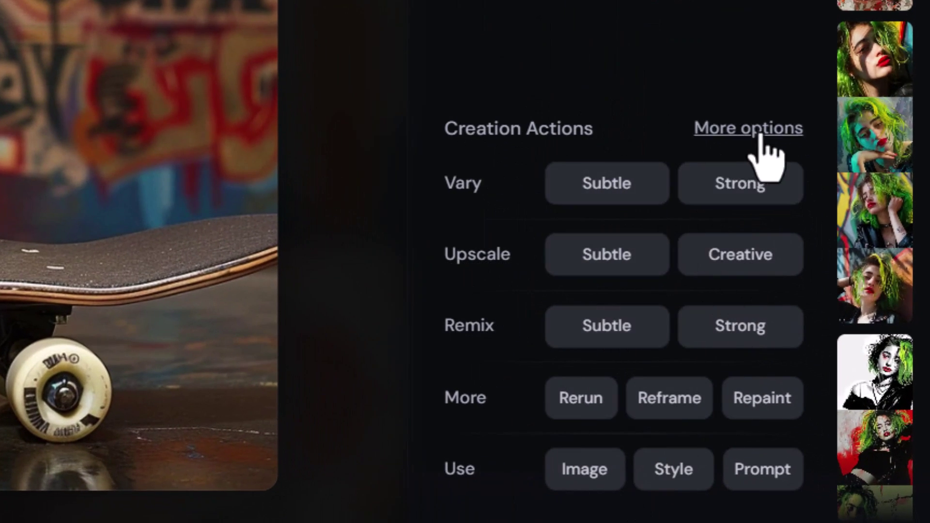
left_click(720, 153)
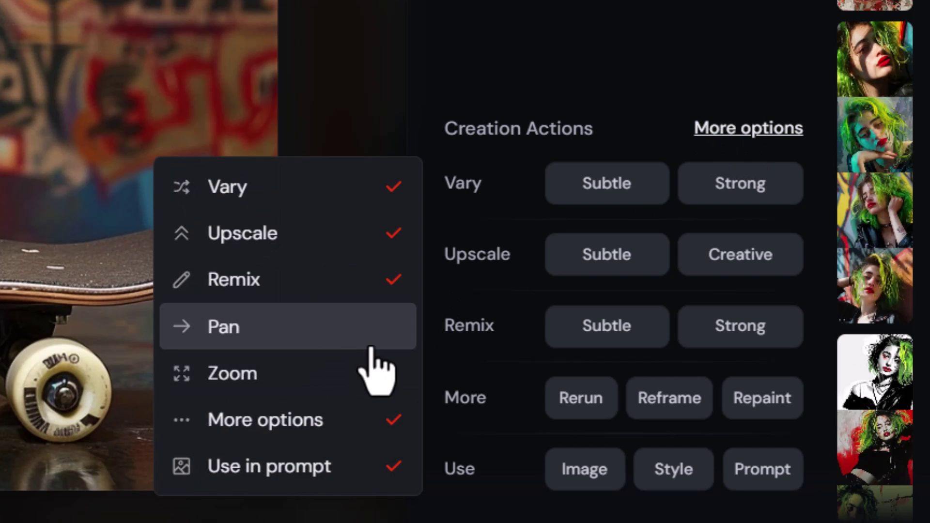
left_click(386, 329)
left_click(390, 375)
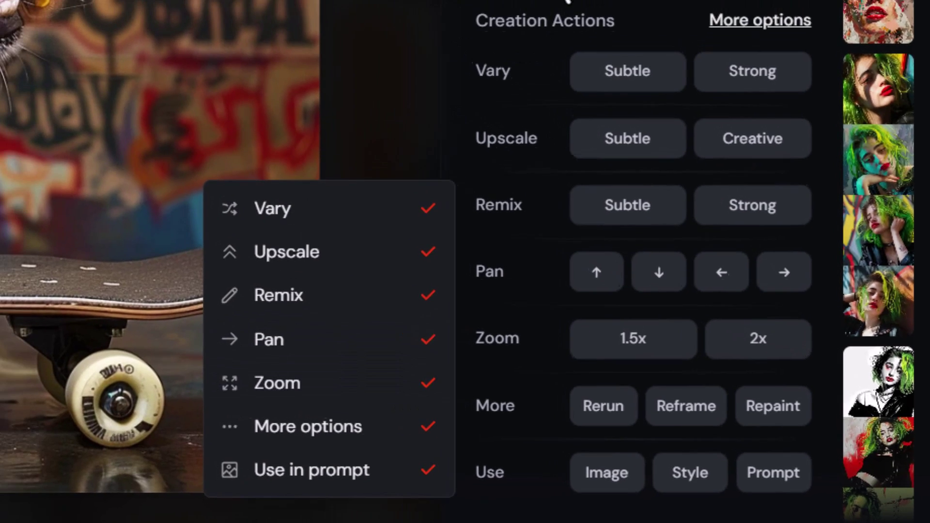
left_click(566, 2)
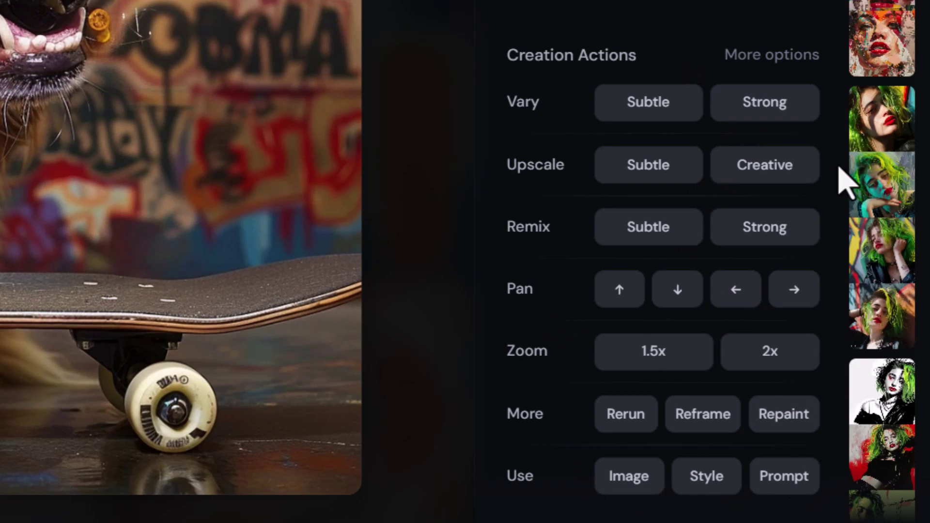
Remove the Pan and Zoom rows from the creation actions.
left_click(793, 58)
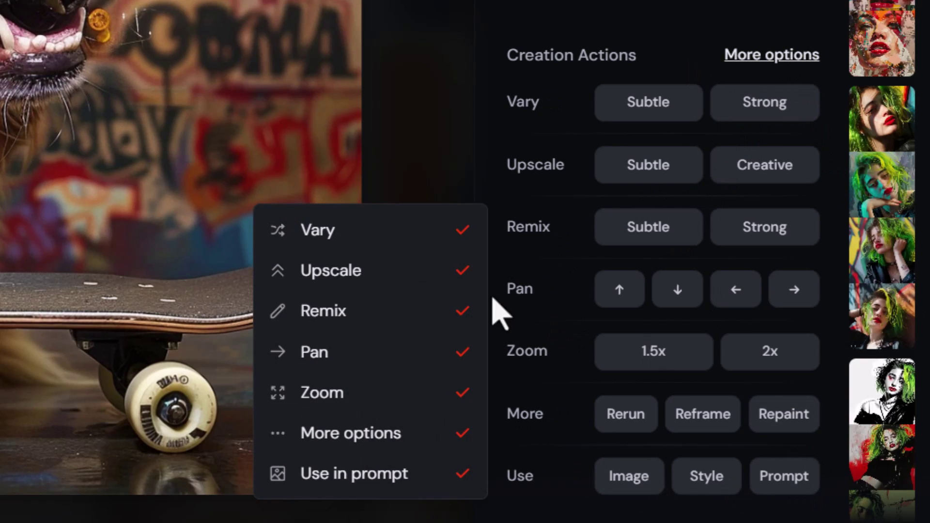
left_click(462, 355)
left_click(463, 395)
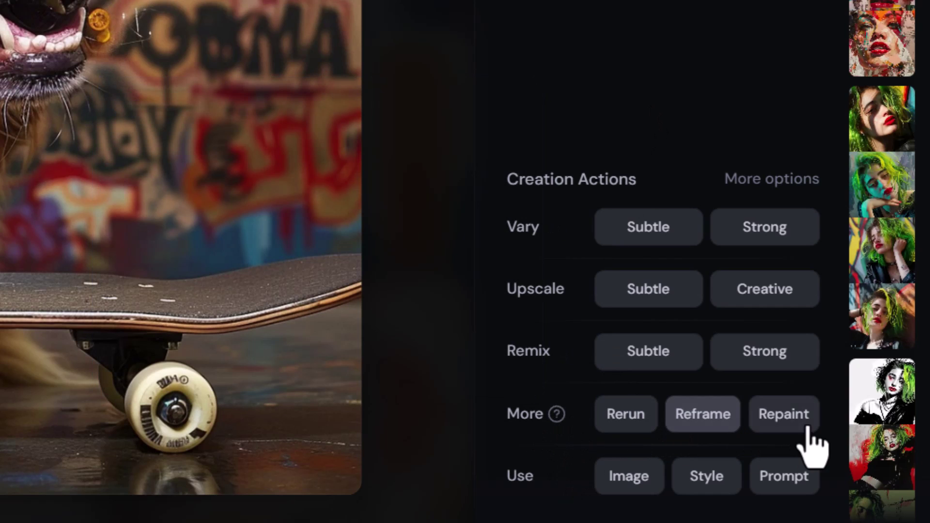
Repaint the area over the golden dog's ear and eyes with the prompt replaced by "sunglasses".
left_click(784, 415)
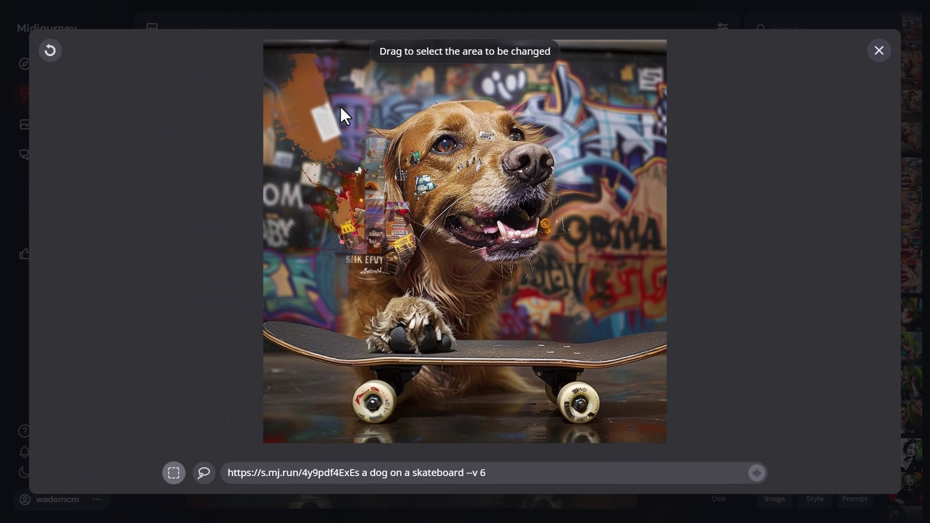
left_click_drag(340, 108, 437, 219)
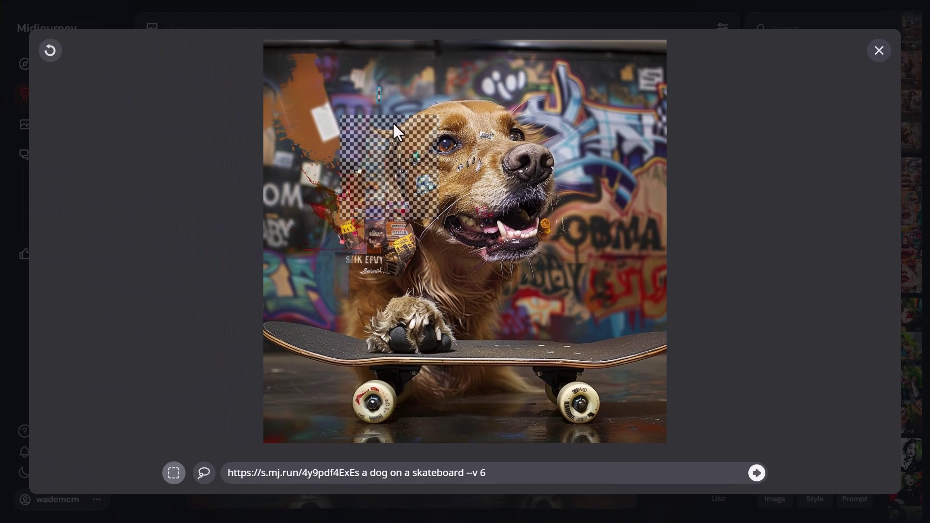
left_click_drag(426, 92, 573, 188)
left_click_drag(260, 472, 487, 473)
key("ctrl+a")
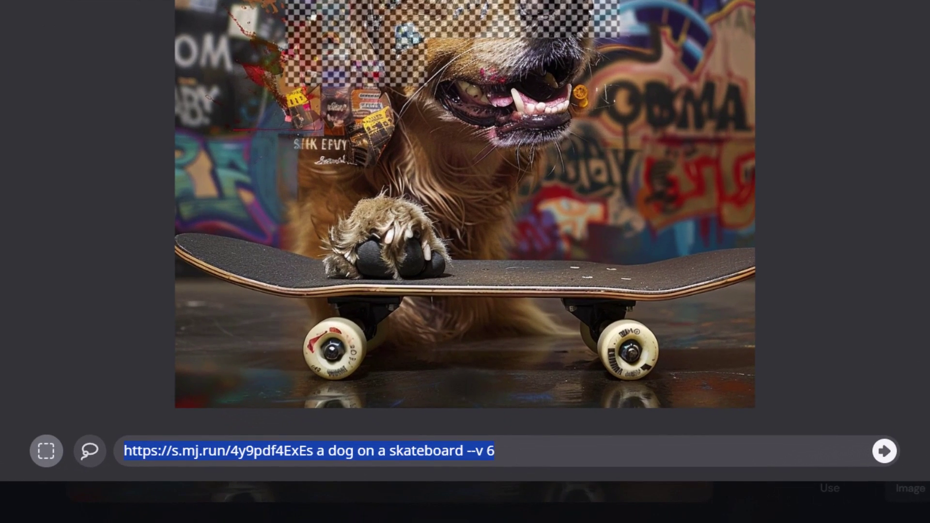
type("sun")
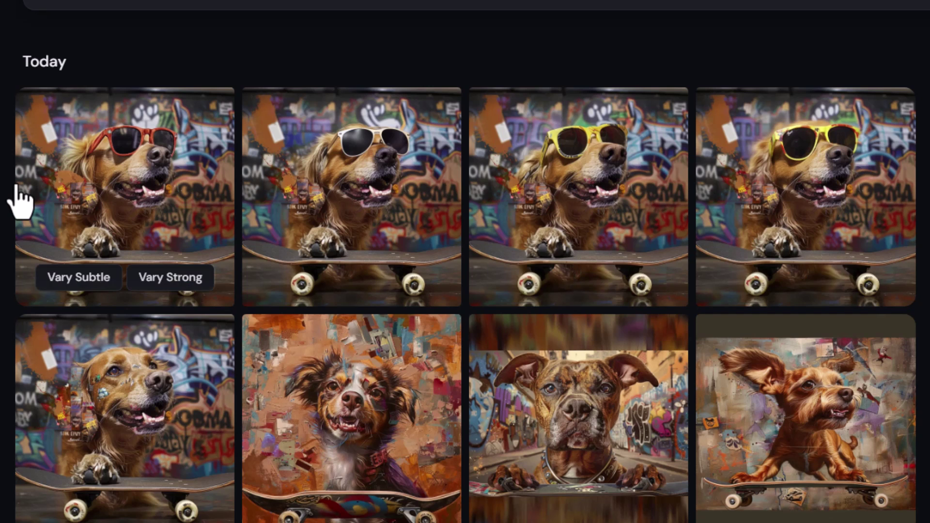
Open the variation with red sunglasses and give it a portrait frame with Reframe.
left_click(141, 187)
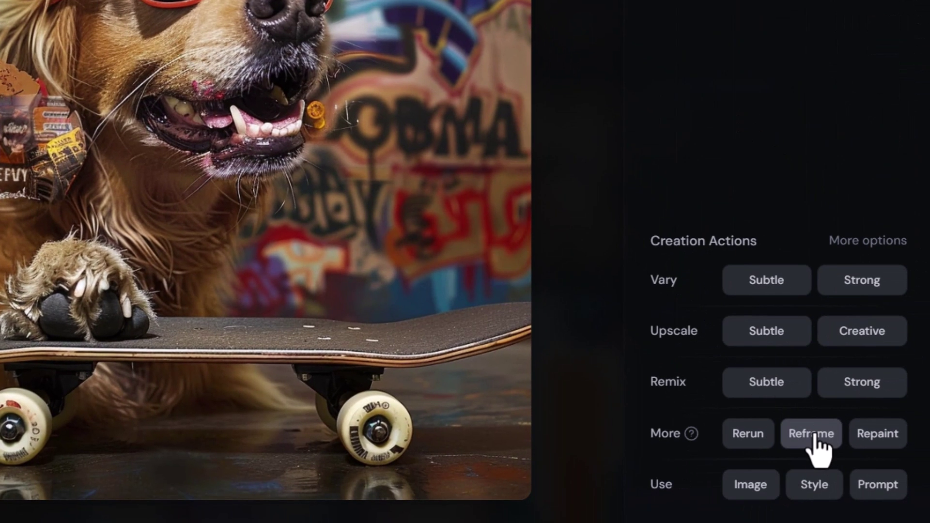
left_click(812, 433)
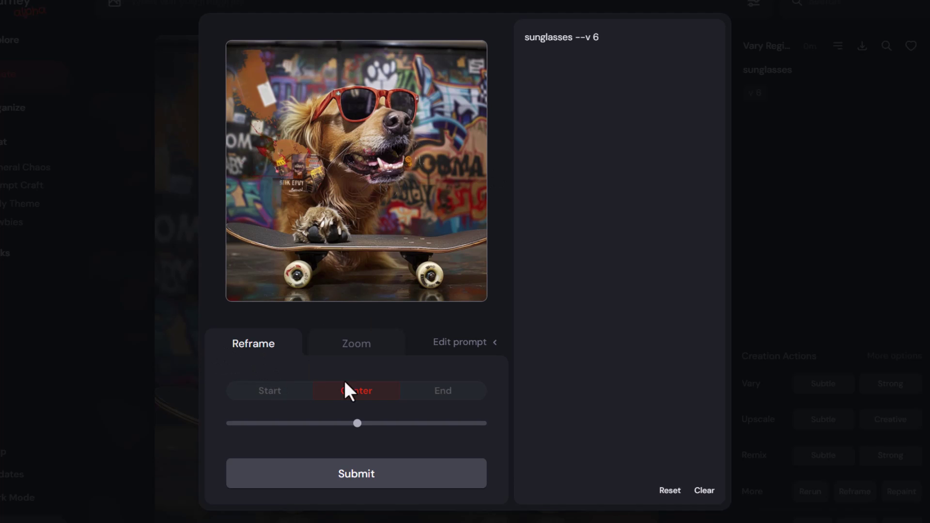
left_click_drag(348, 426, 295, 424)
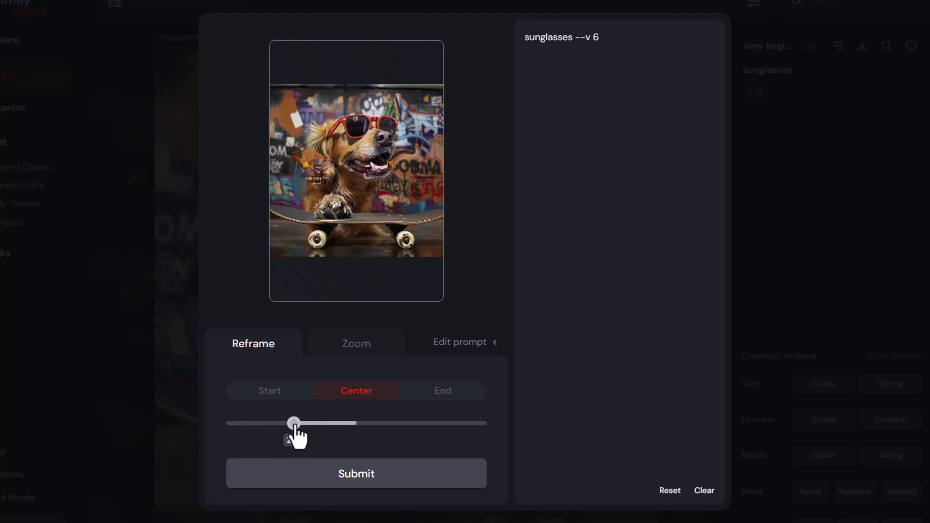
mouse_move(295, 426)
left_mouse_down()
mouse_move(456, 426)
mouse_move(291, 429)
left_mouse_up()
Try the Start and End placements of the image in the portrait frame, and return it to Center.
left_click(264, 390)
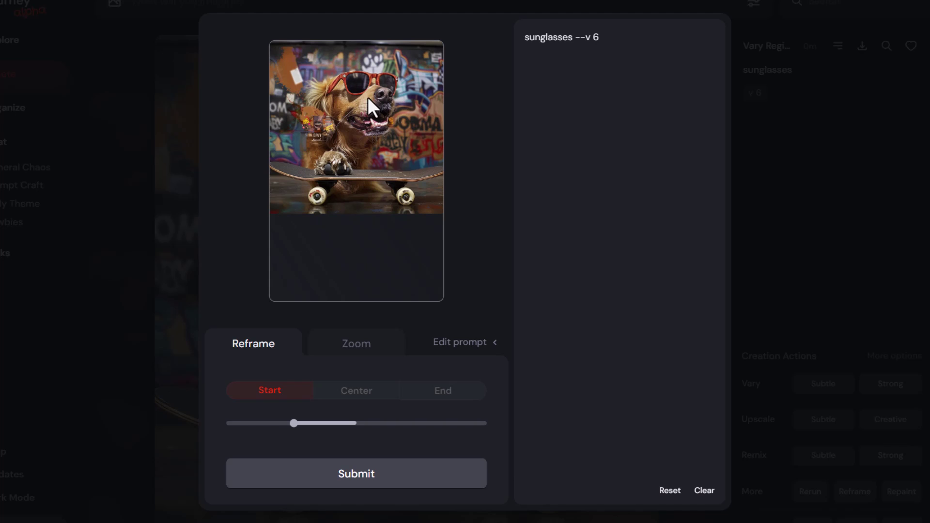
left_click(451, 394)
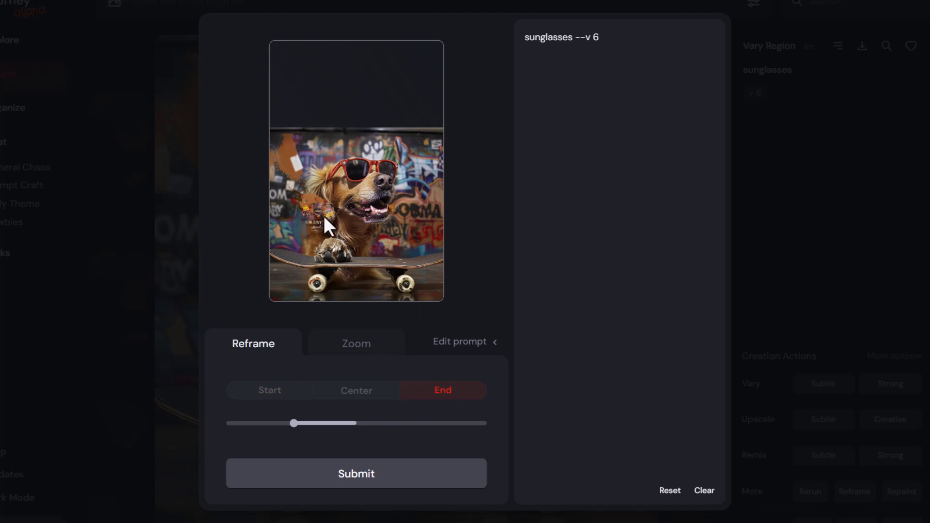
left_click(357, 394)
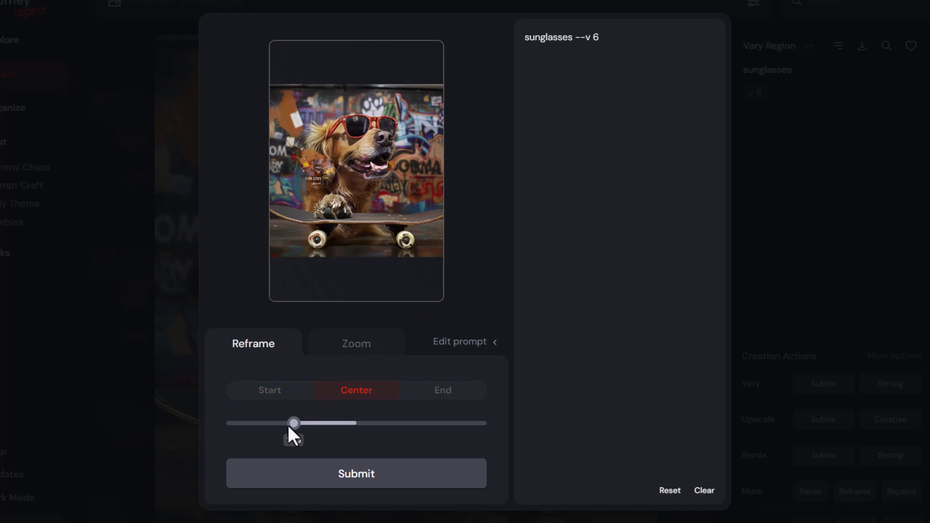
Change the frame to 16:9 landscape, try the Start and End placements, and set the image to Center.
left_click_drag(292, 423, 440, 423)
left_click(282, 395)
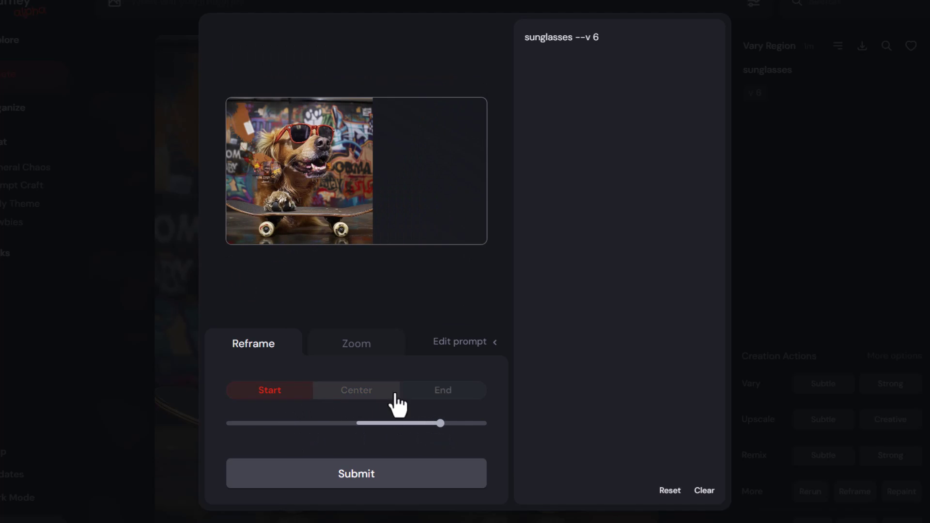
left_click(457, 398)
left_click(357, 401)
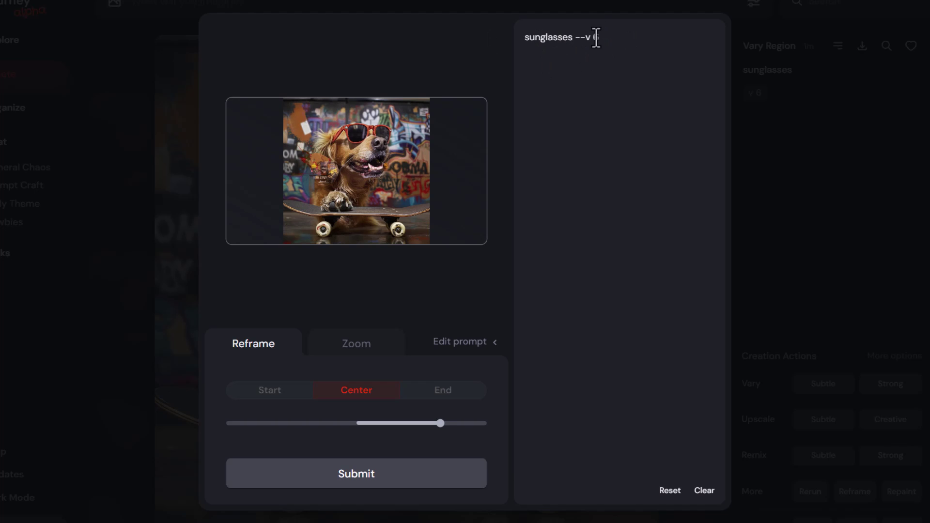
Try zooming out the red-sunglasses dog image by a factor of 1.8, and return to Reframe.
left_click(348, 358)
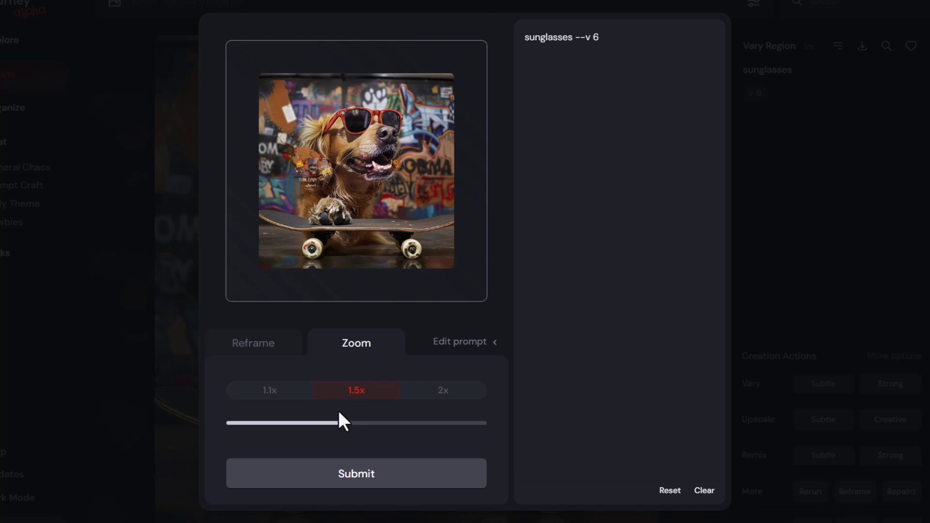
left_click_drag(341, 428, 421, 431)
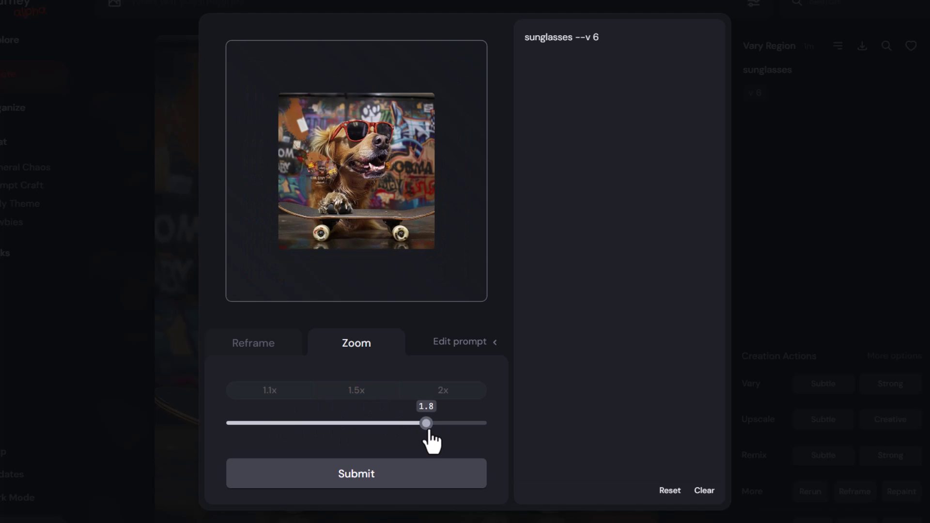
left_click(254, 344)
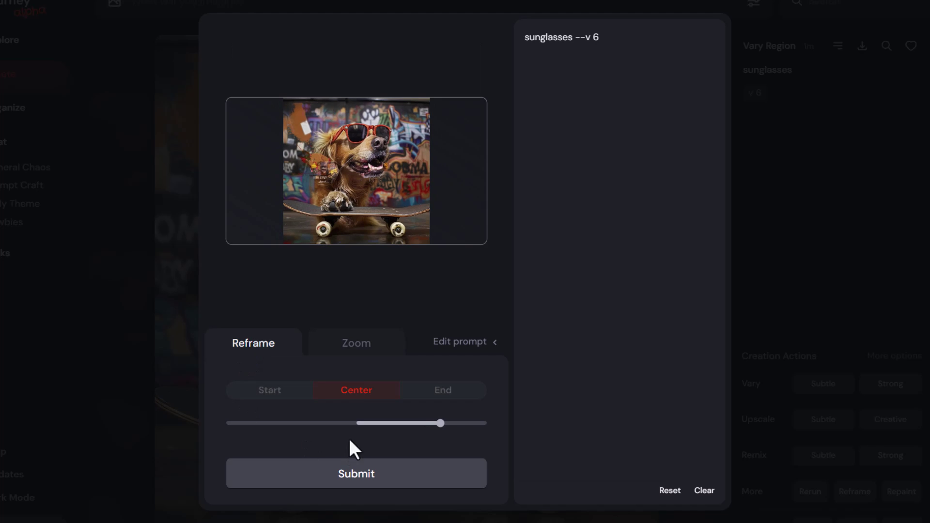
Reframe the red-sunglasses dog image to 3:4 with End placement and submit it.
left_click_drag(412, 422, 312, 422)
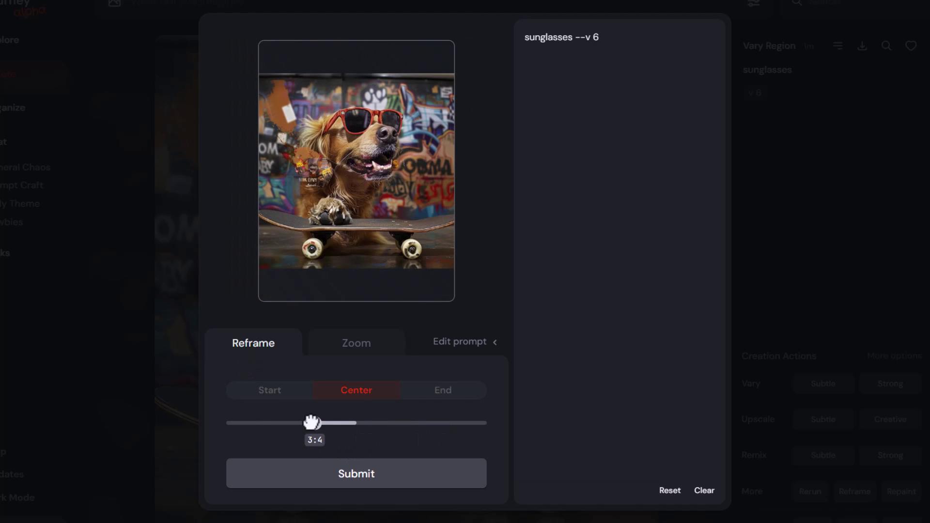
left_click(448, 390)
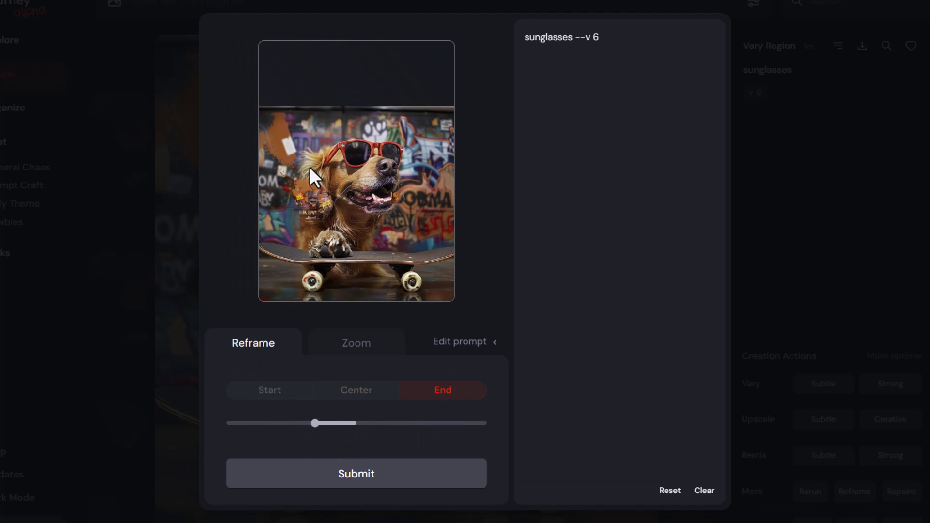
left_click(317, 483)
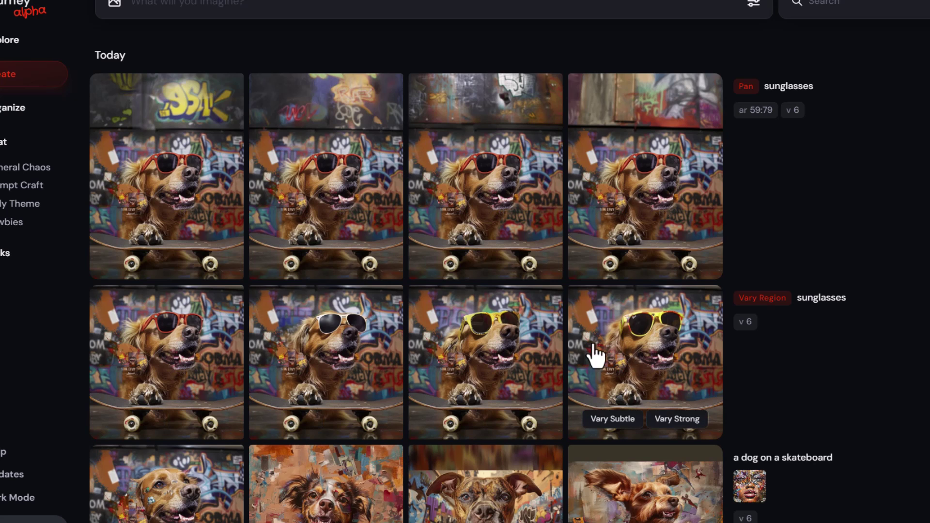
Open a yellow-sunglasses variation and go from it to the third source image of its Vary Region history.
left_click(486, 356)
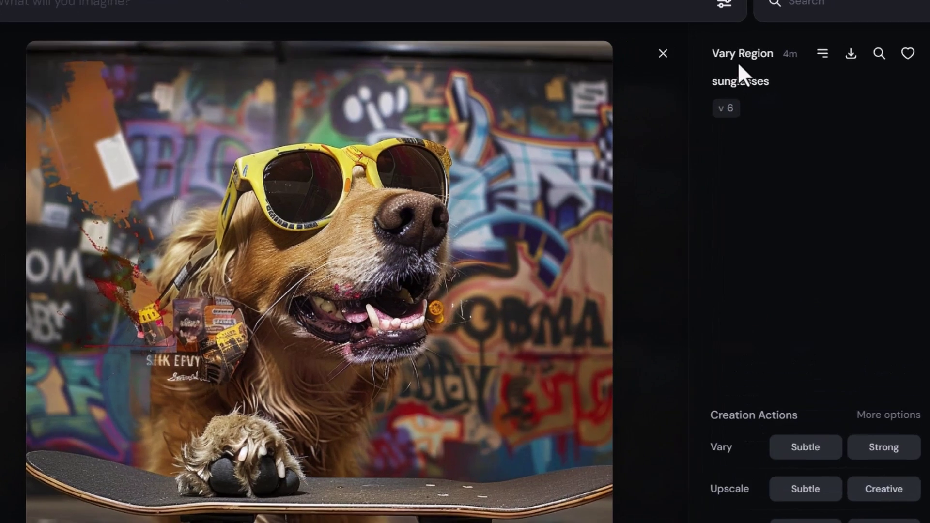
mouse_move(768, 44)
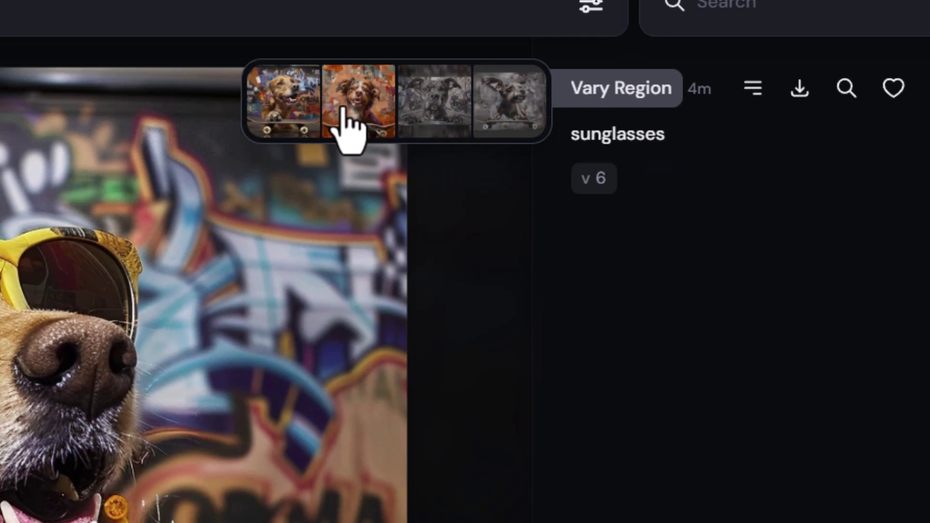
left_click(415, 129)
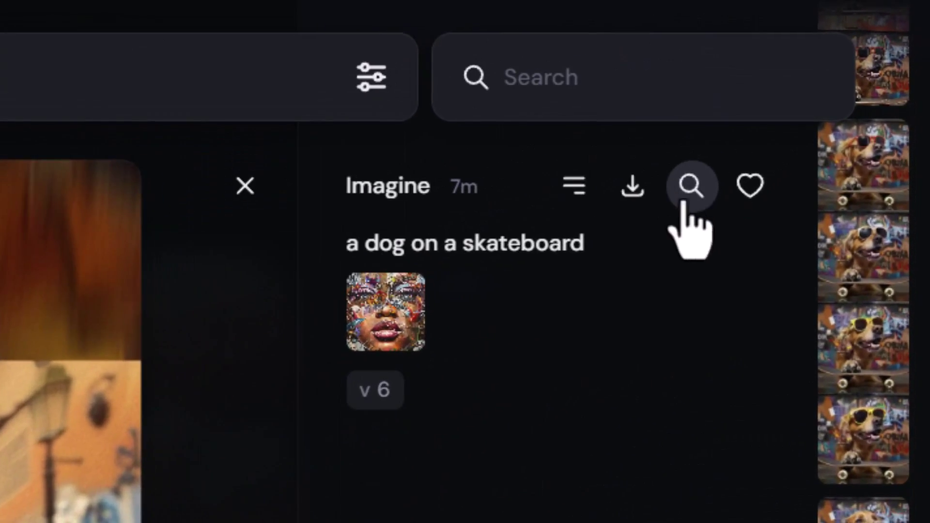
Search for images similar to the skateboarding dog image and browse the gallery of matches.
left_click(824, 81)
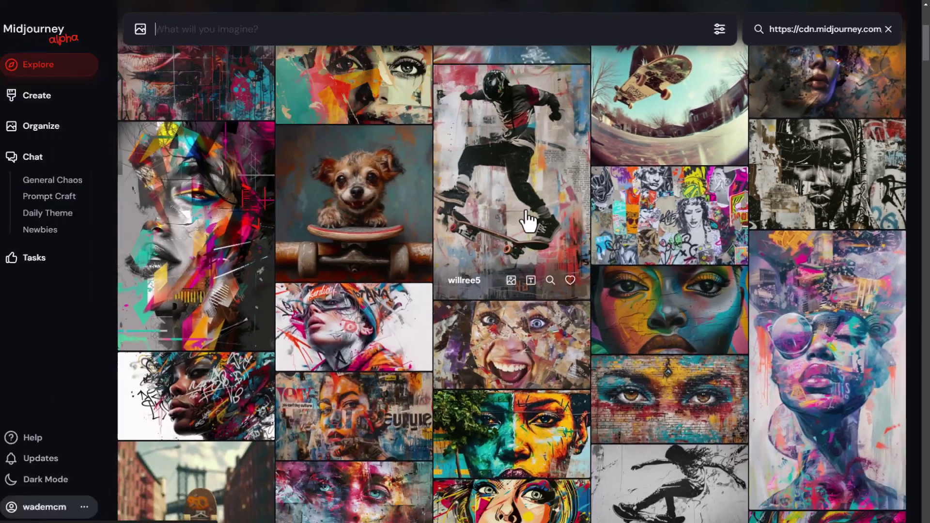
scroll(532, 213, "up", 1)
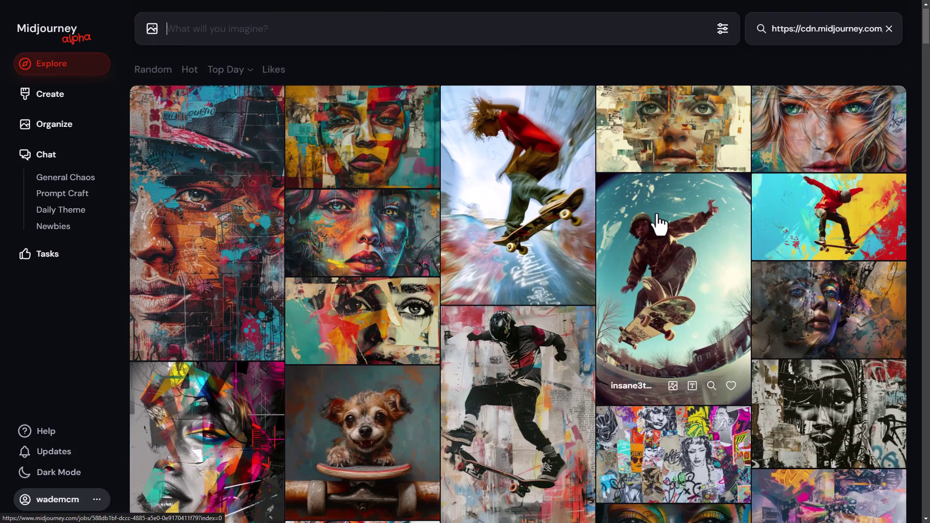
scroll(655, 224, "down", 6)
scroll(629, 237, "down", 6)
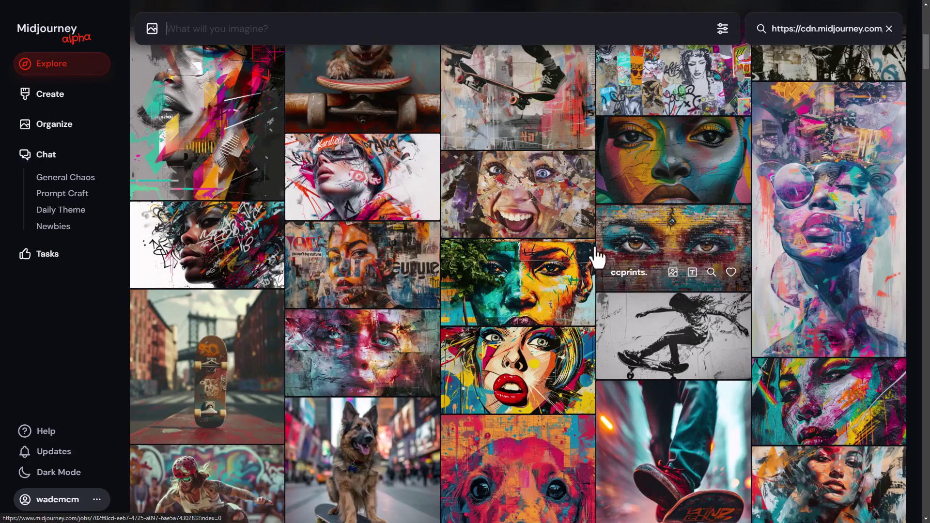
scroll(231, 340, "up", 7)
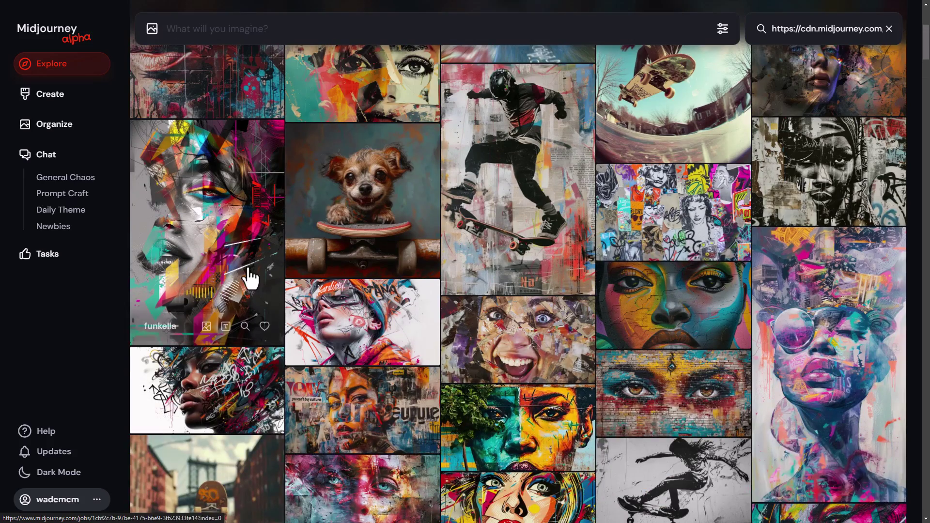
Reuse the prompt of the grey collage portrait with the blue-shadowed eye, generate images from it, and close the portrait.
left_click(219, 162)
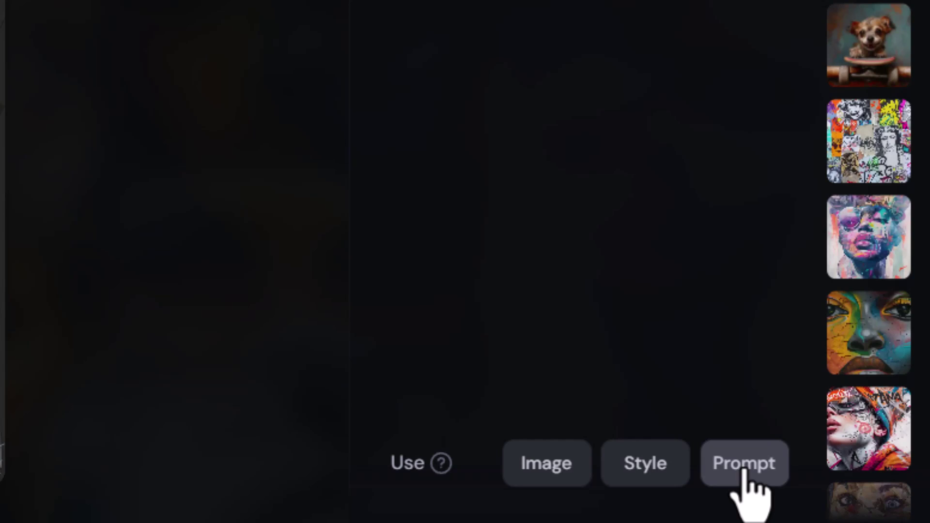
left_click(743, 464)
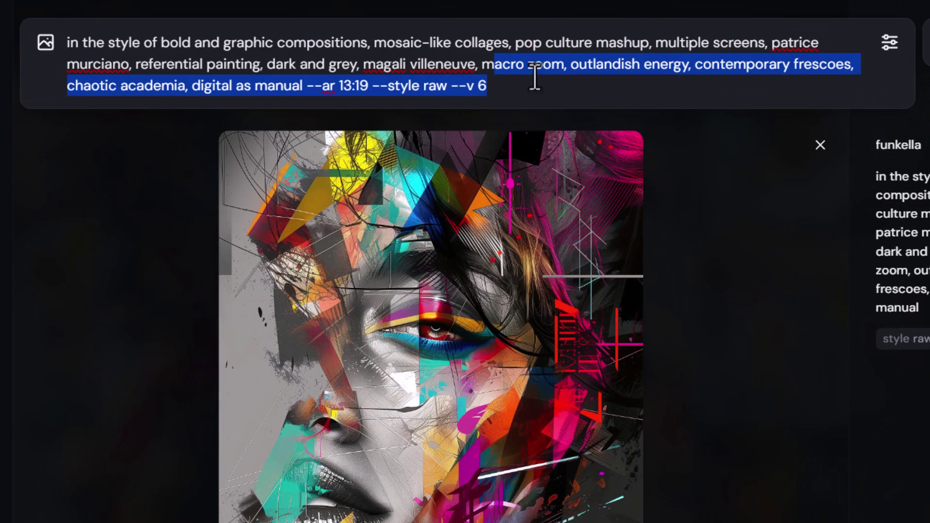
left_click(535, 90)
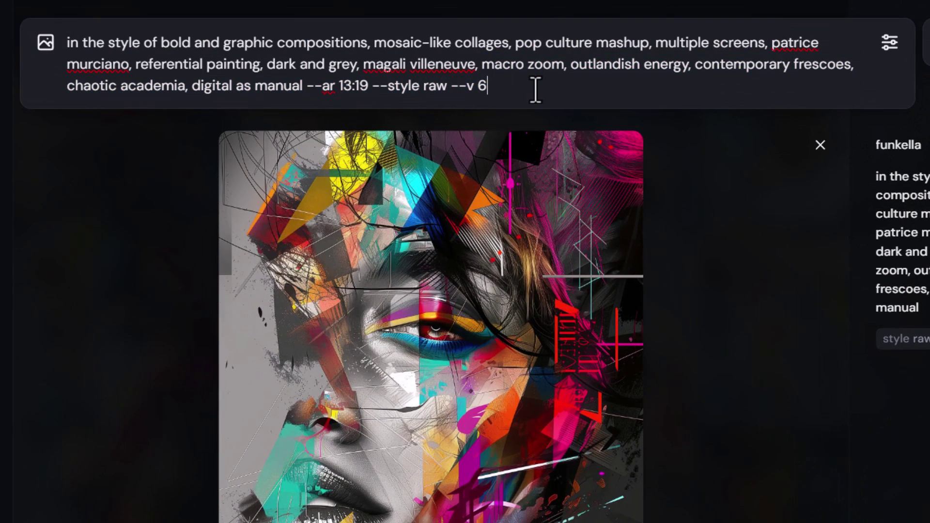
key("Return")
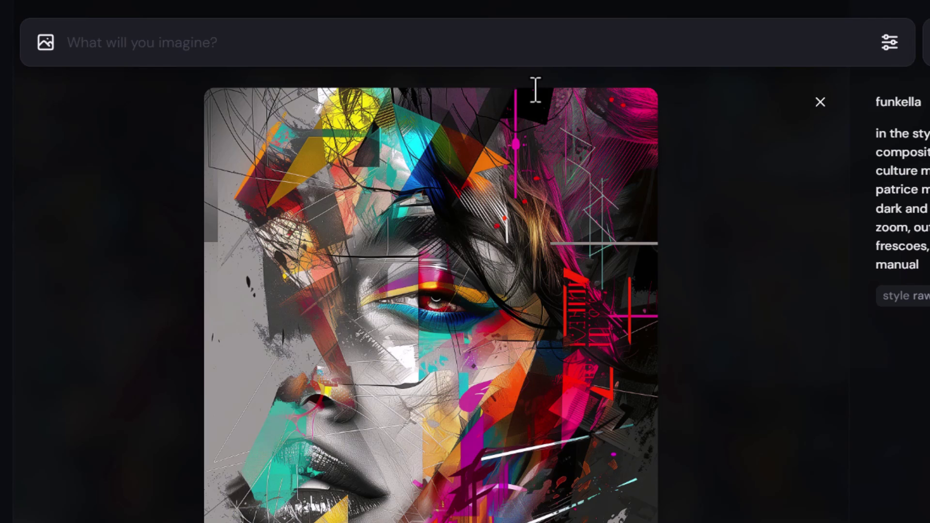
key("Escape")
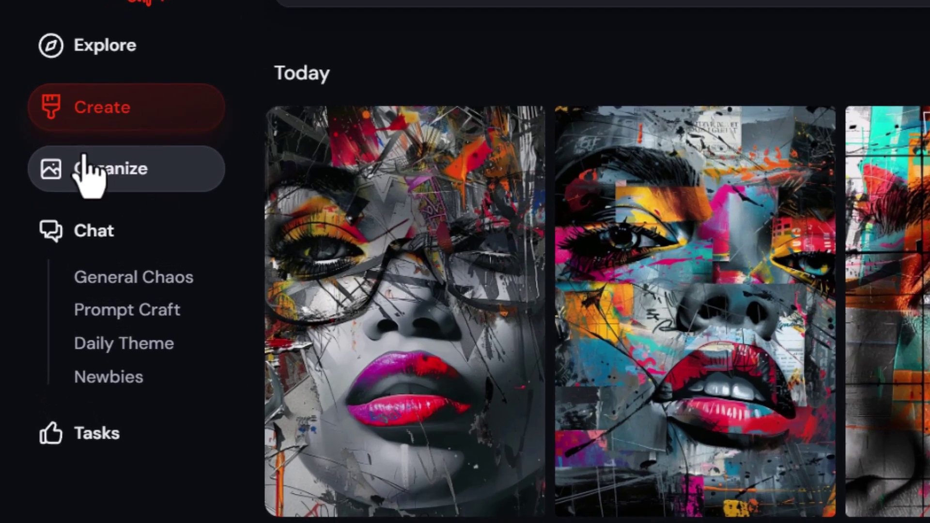
Open the Organize page, select the bird-feathered woman portrait and the adjacent reframed dog image, and clear the selection.
left_click(92, 168)
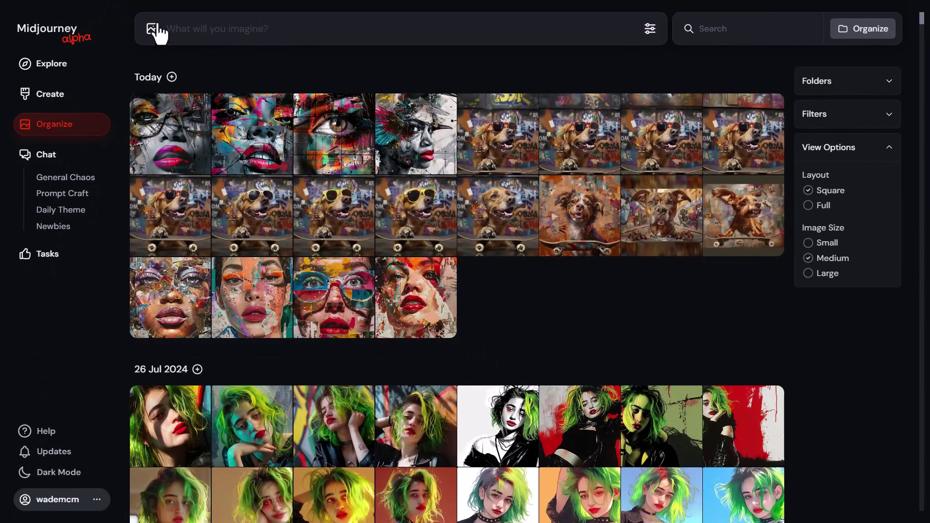
left_click(173, 77)
left_click(196, 368)
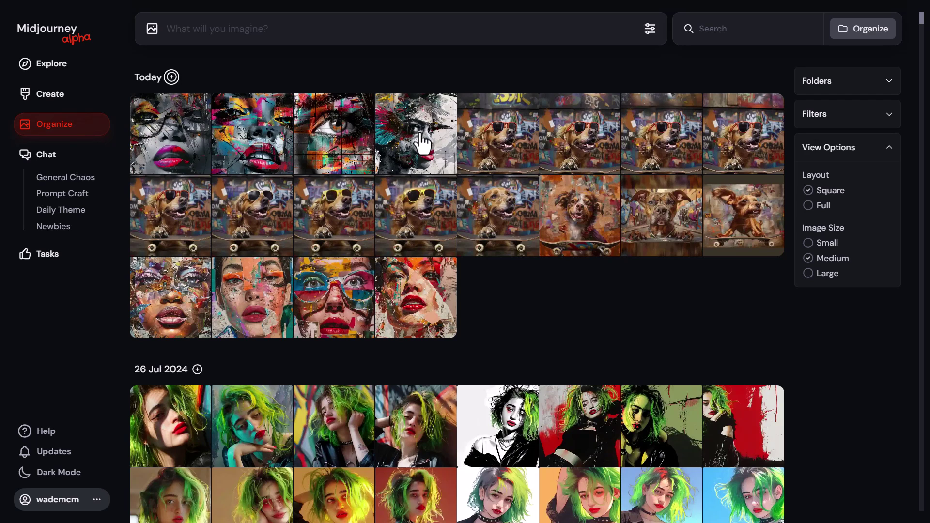
left_click(423, 144)
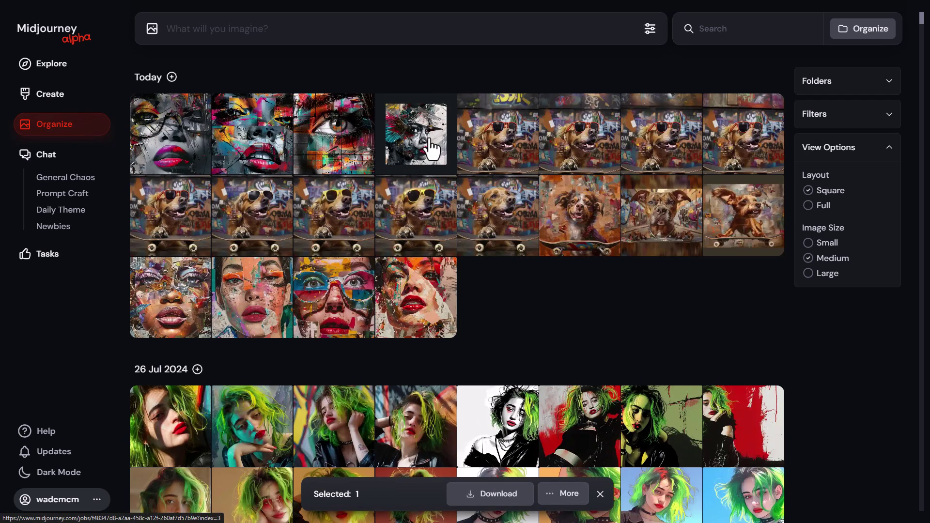
left_click(524, 145)
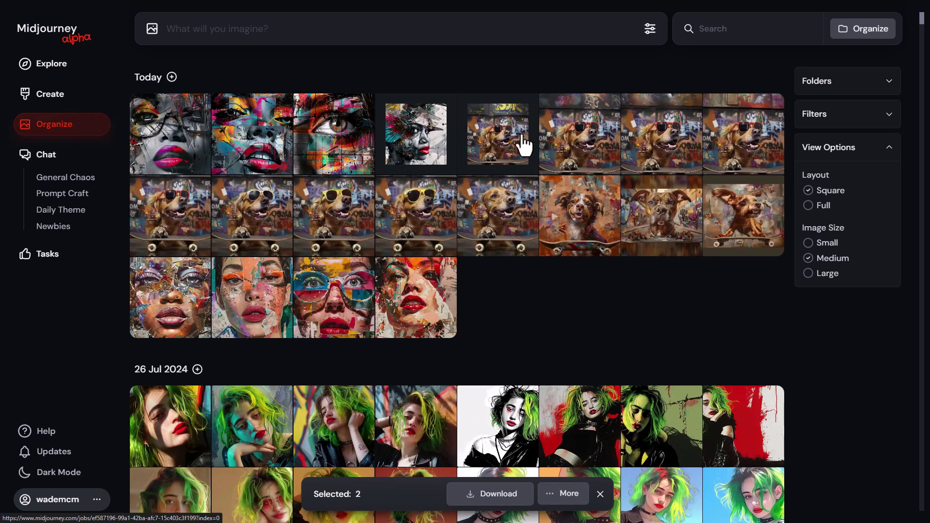
left_click(422, 434)
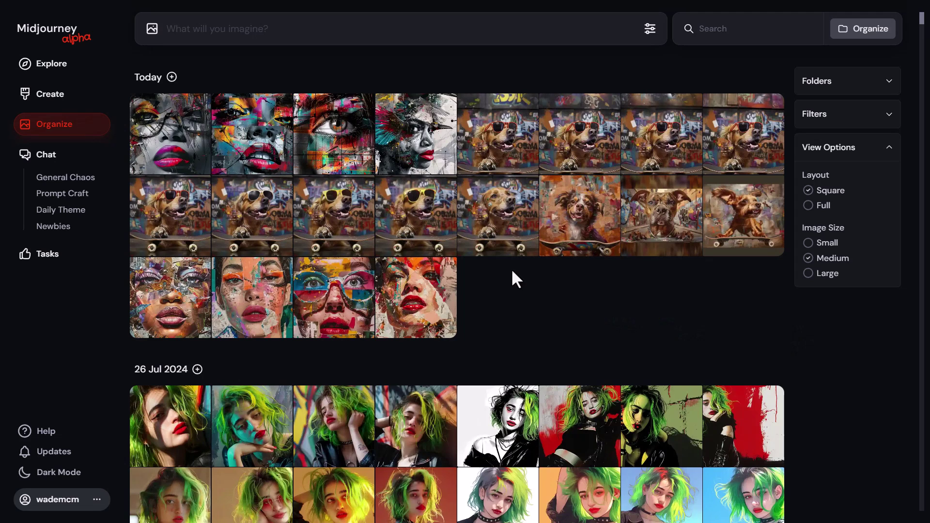
View the bird-feathered woman portrait at full size, return to the gallery, and upscale the portrait with Creative.
left_click(418, 138)
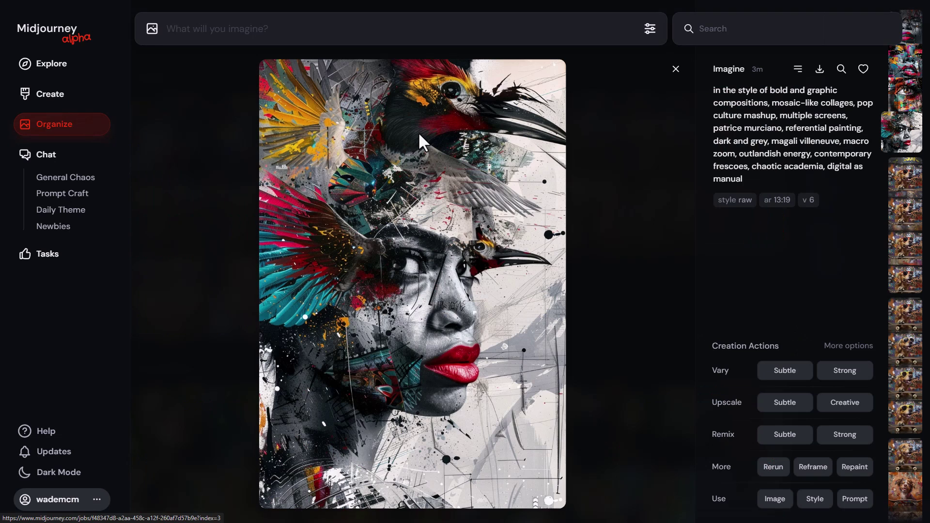
left_click(257, 184)
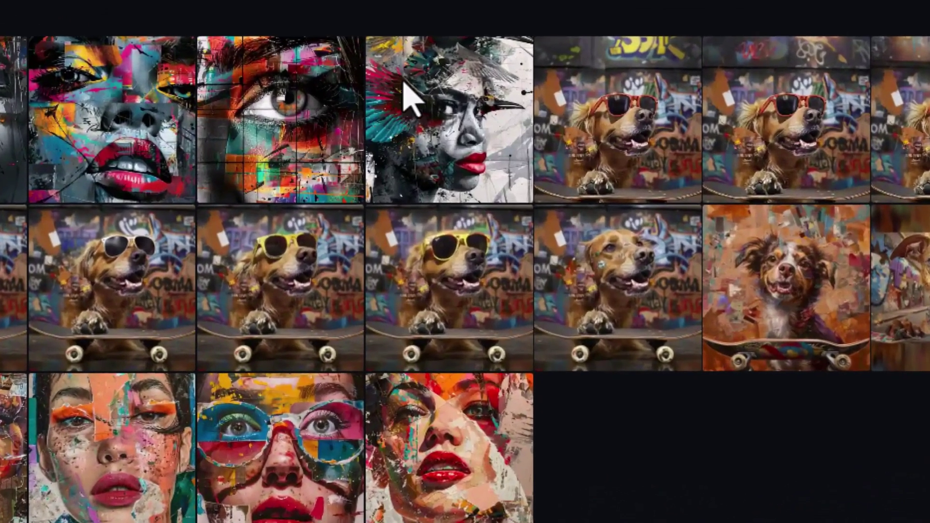
right_click(394, 116)
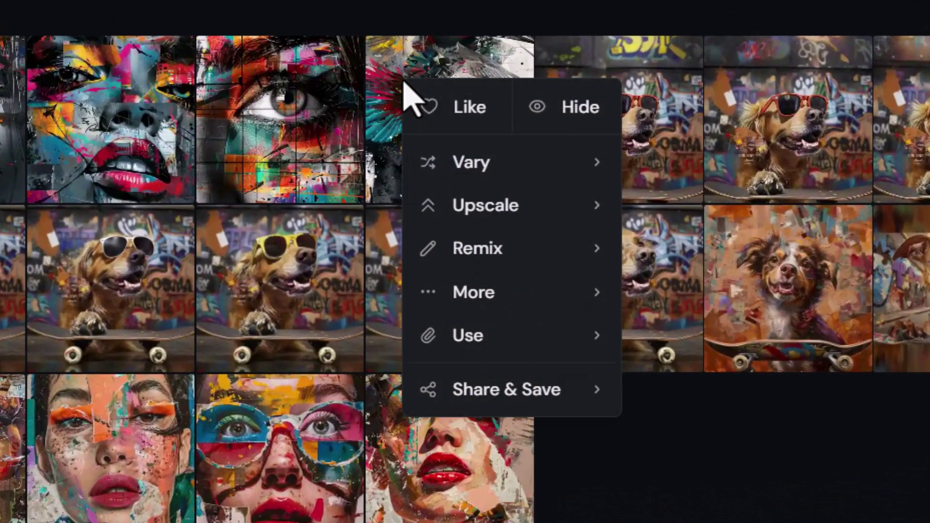
mouse_move(498, 214)
left_click(697, 268)
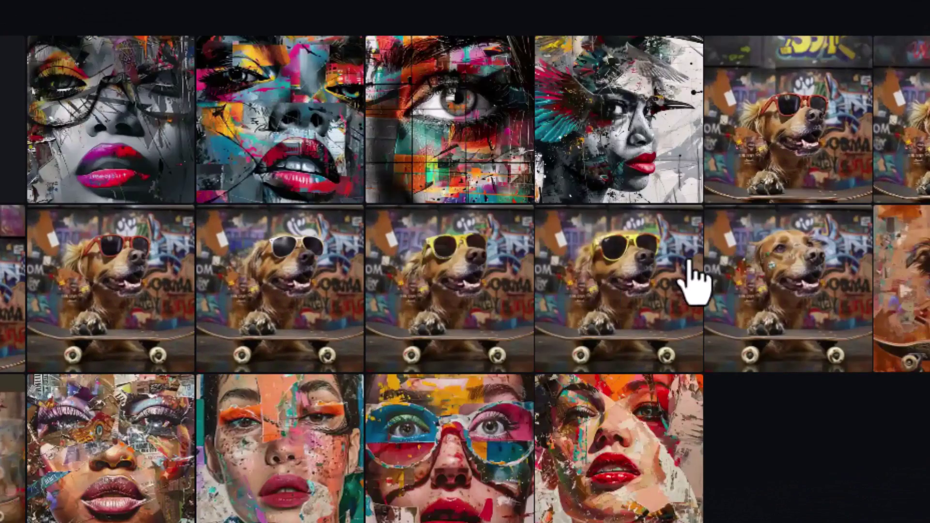
Upscale the manga-style green-haired woman on the white background with Subtle.
scroll(654, 373, "down", 15)
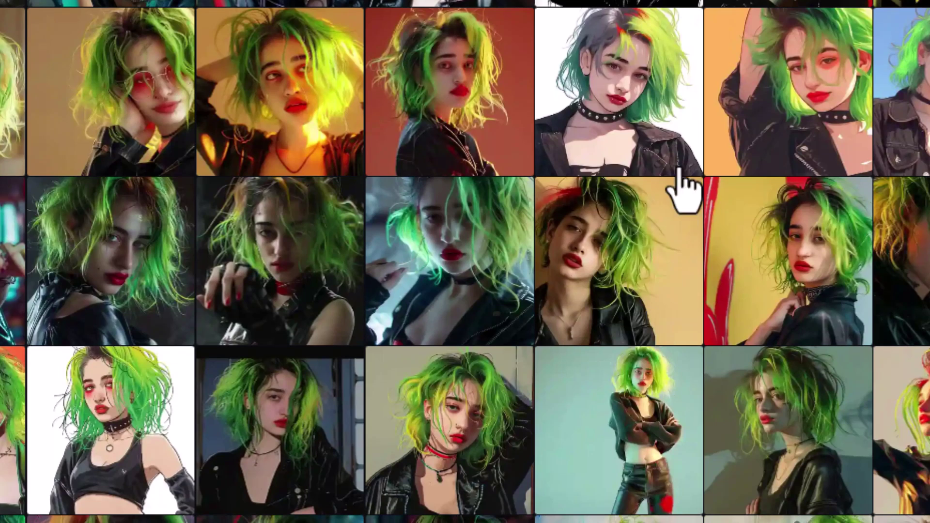
right_click(662, 99)
mouse_move(702, 231)
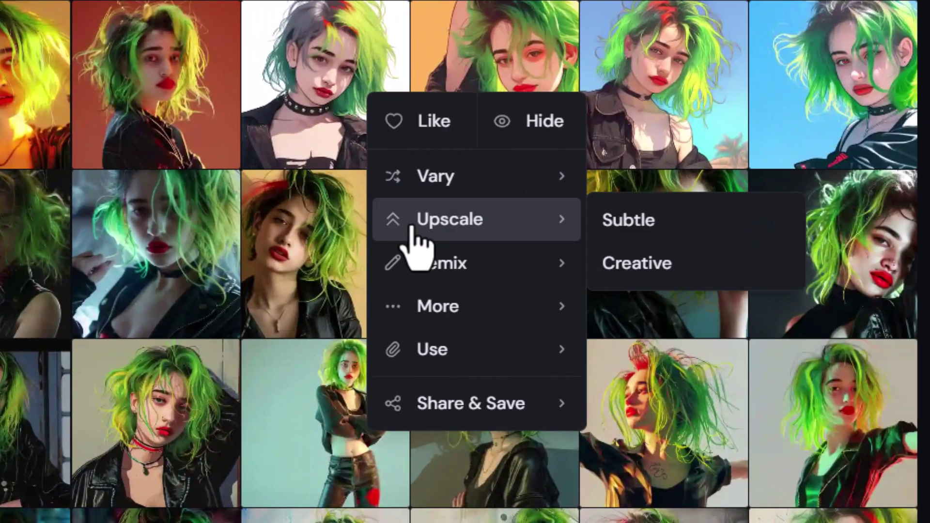
left_click(601, 230)
Look over the Vary and Remix options for the black-and-white comic art portrait, and dismiss them.
scroll(324, 194, "up", 5)
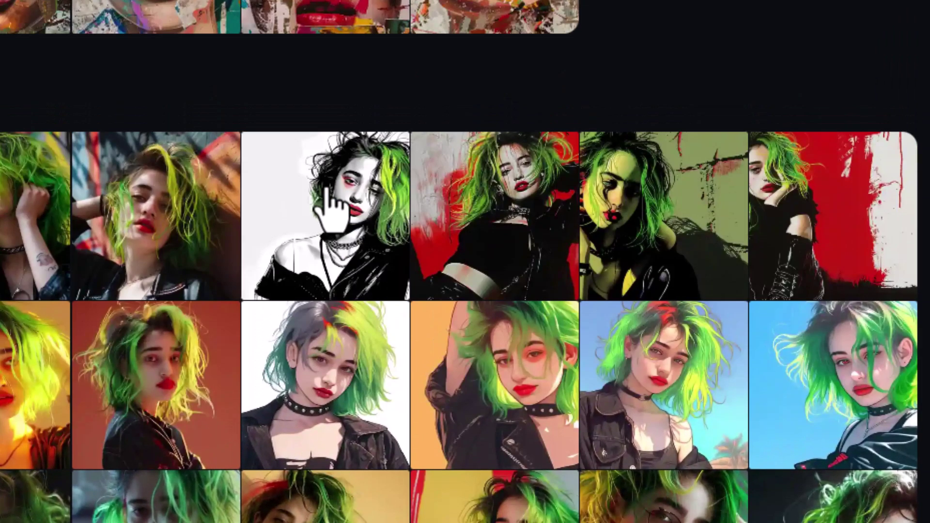
right_click(327, 189)
mouse_move(389, 281)
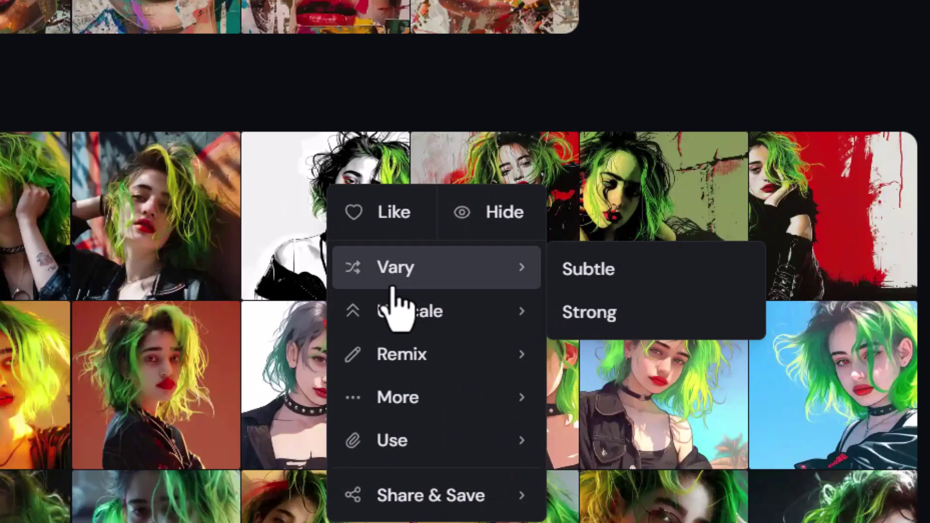
mouse_move(415, 358)
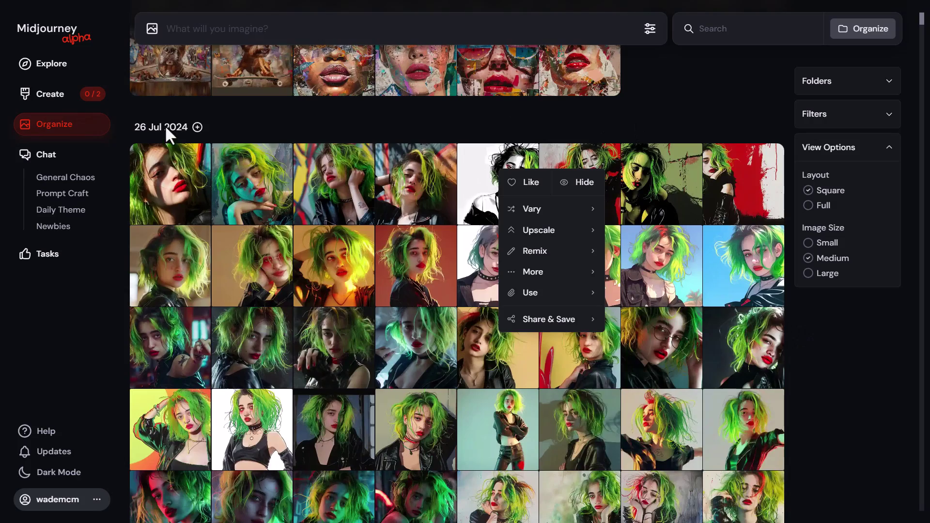
left_click(669, 125)
scroll(339, 218, "down", 7)
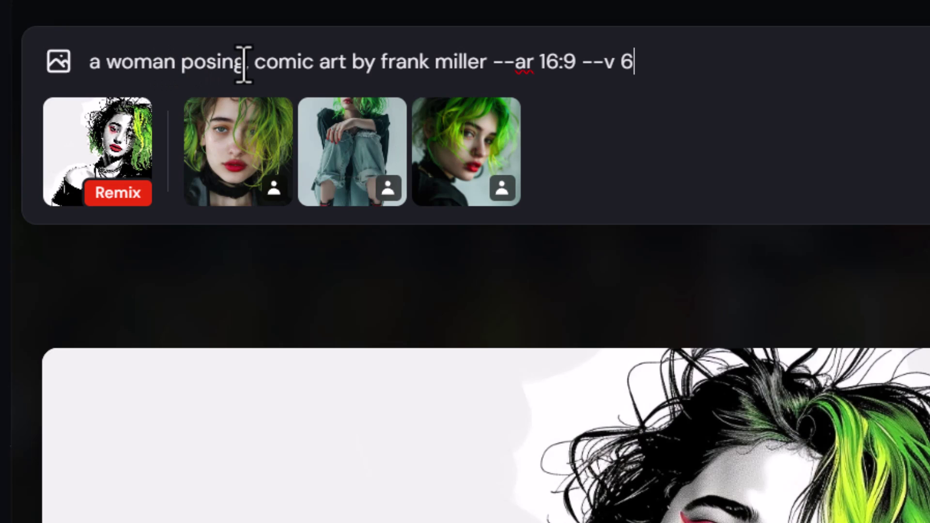
Replace "posing" with "smiling" in the comic portrait's remix prompt, generate the images, and view them.
double_click(227, 62)
type("smiling")
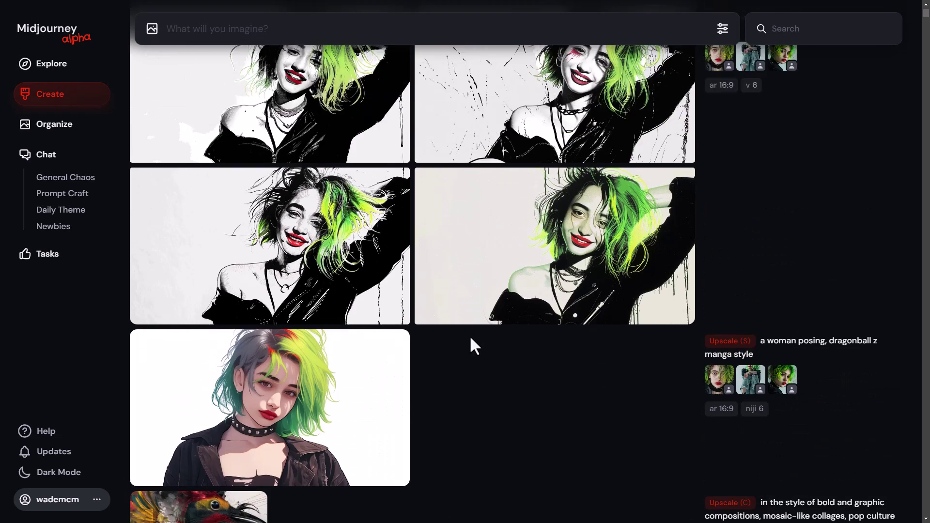
scroll(469, 335, "up", 2)
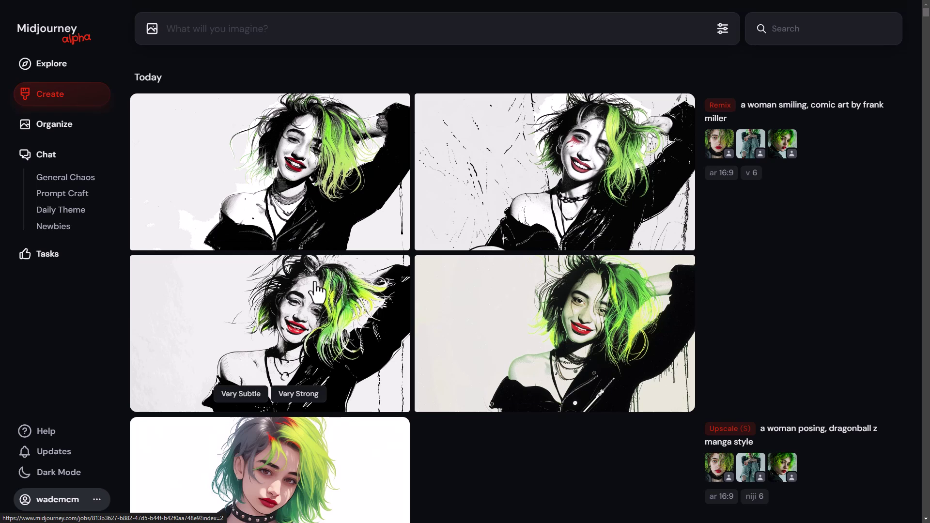
Look over the remixed and upscaled images, and create a strong variation of the smiling comic portrait.
scroll(290, 303, "down", 4)
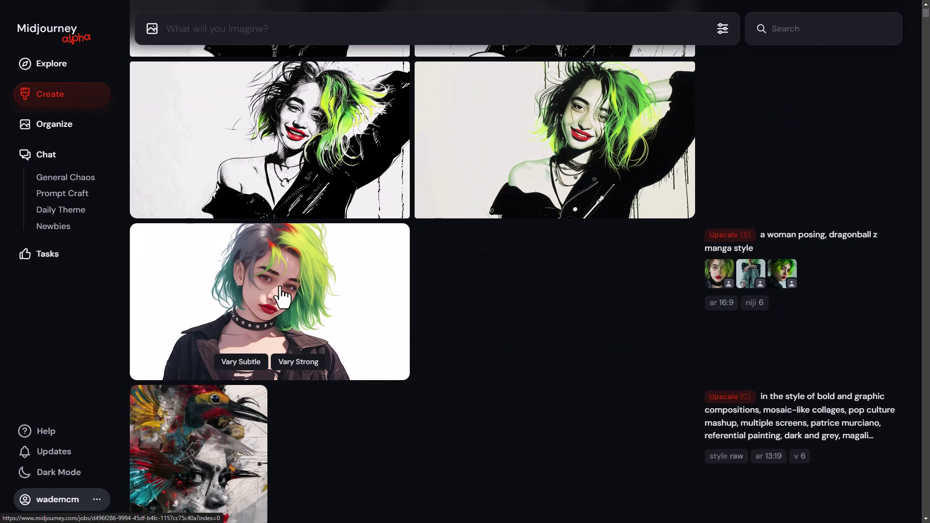
scroll(204, 400, "down", 2)
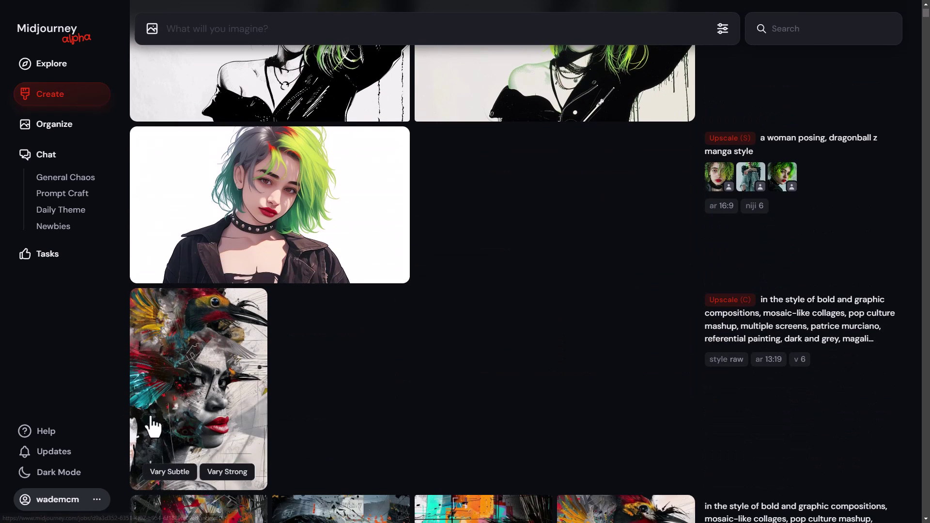
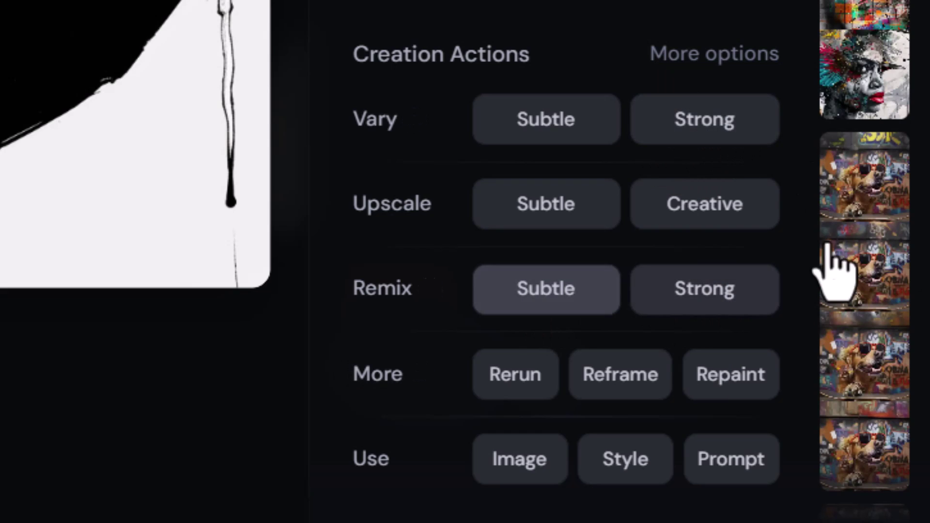
left_click(728, 125)
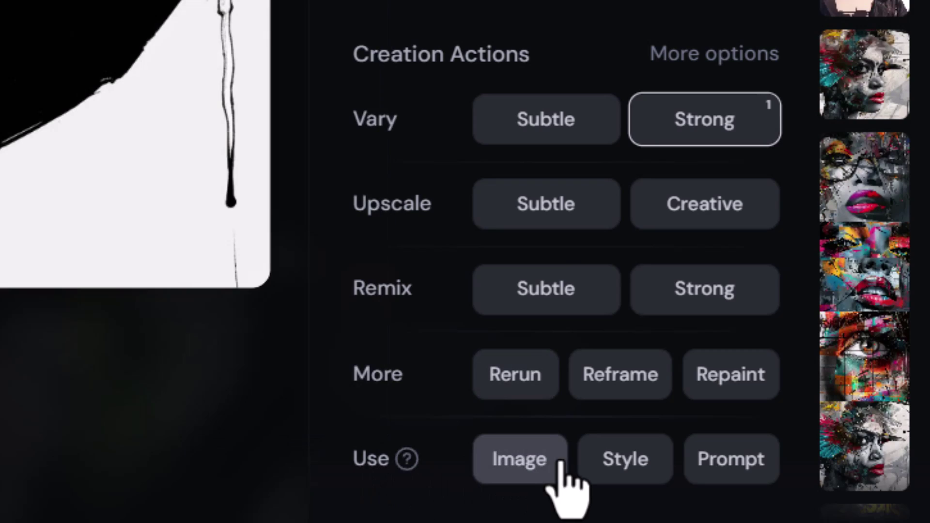
Examine the portrait's options for reusing its image, style and prompt, and compare the new variations with the earlier remixes.
left_click(533, 467)
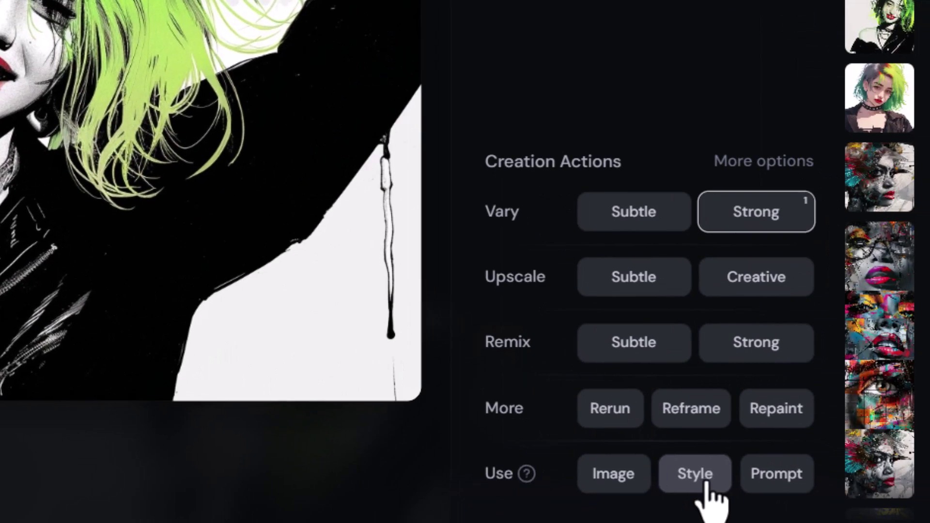
left_click(703, 484)
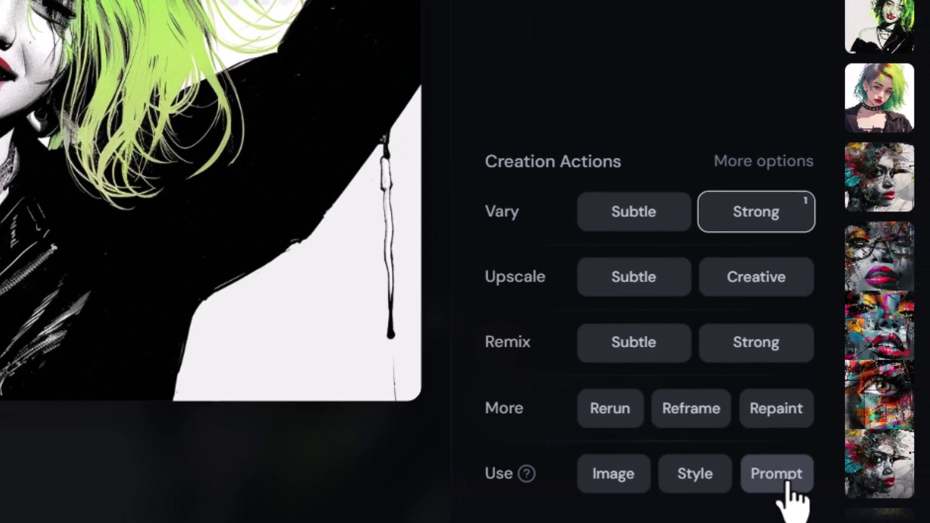
left_click(787, 485)
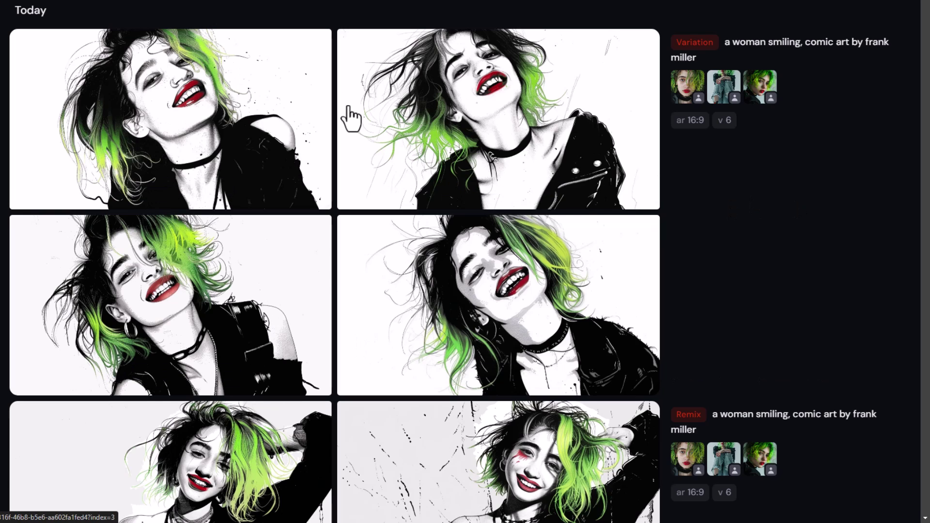
scroll(338, 208, "down", 5)
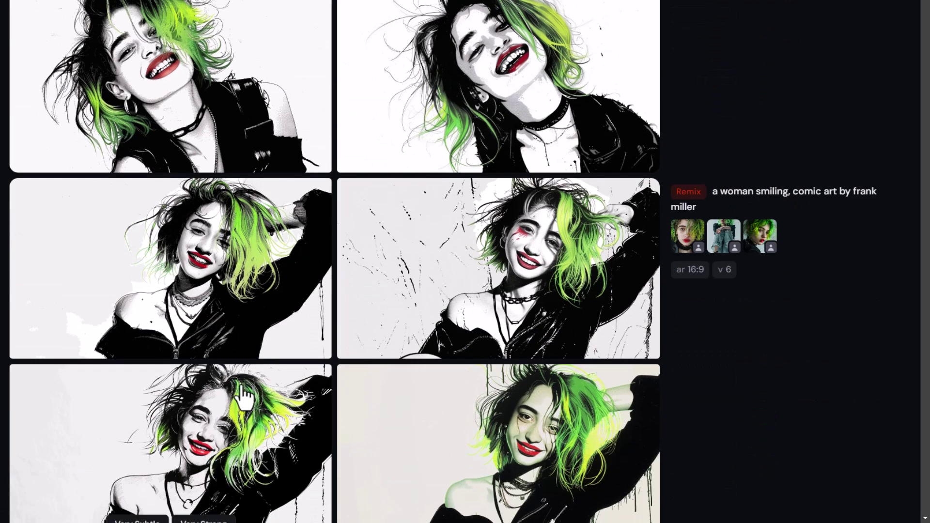
scroll(290, 301, "up", 5)
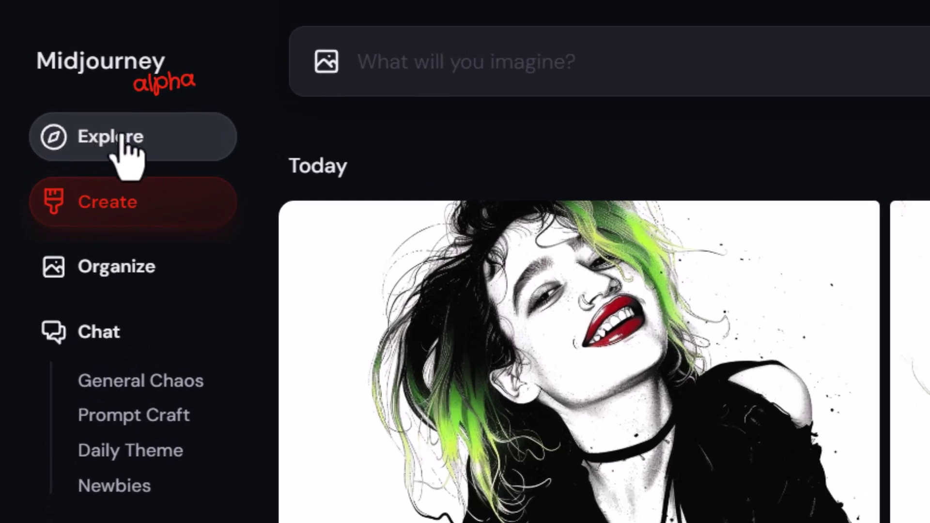
Open the pixel-art image of a glowing eclipse among clouds from the Explore gallery and reuse its prompt.
left_click(57, 67)
scroll(556, 426, "down", 5)
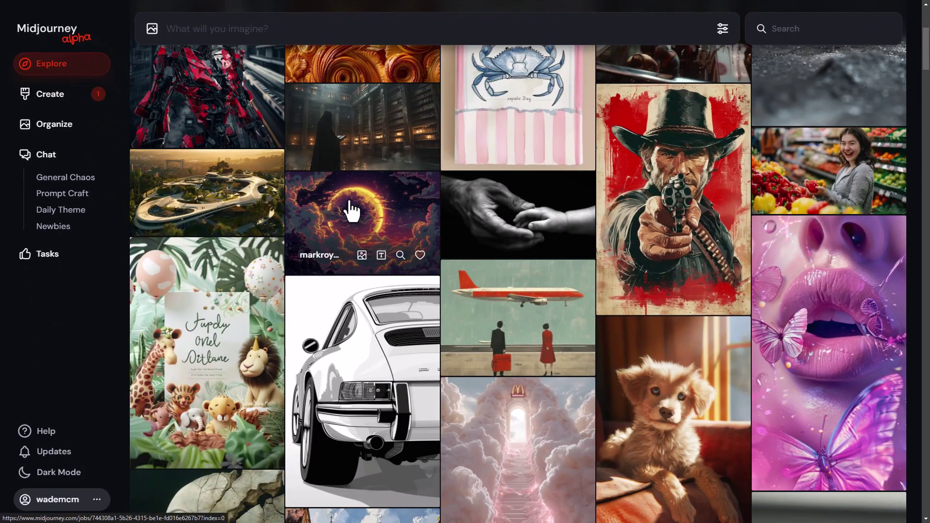
left_click(352, 211)
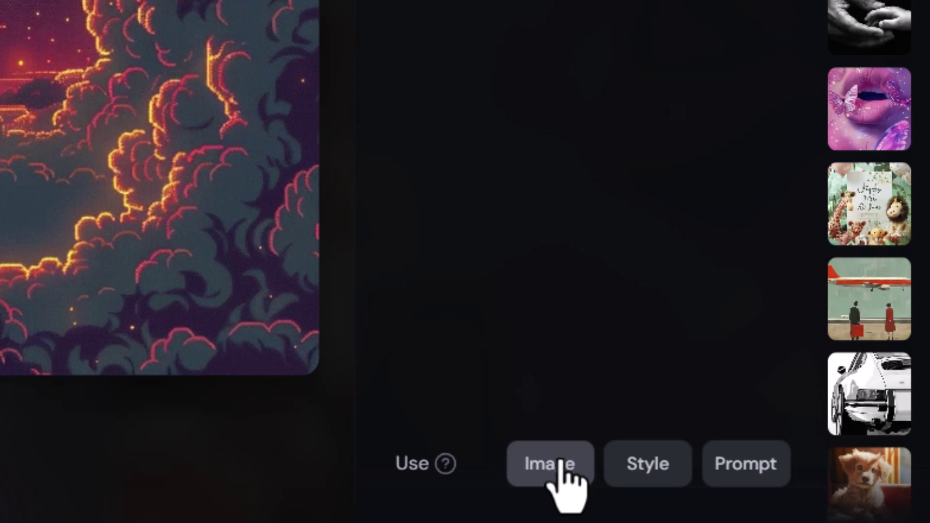
left_click(749, 466)
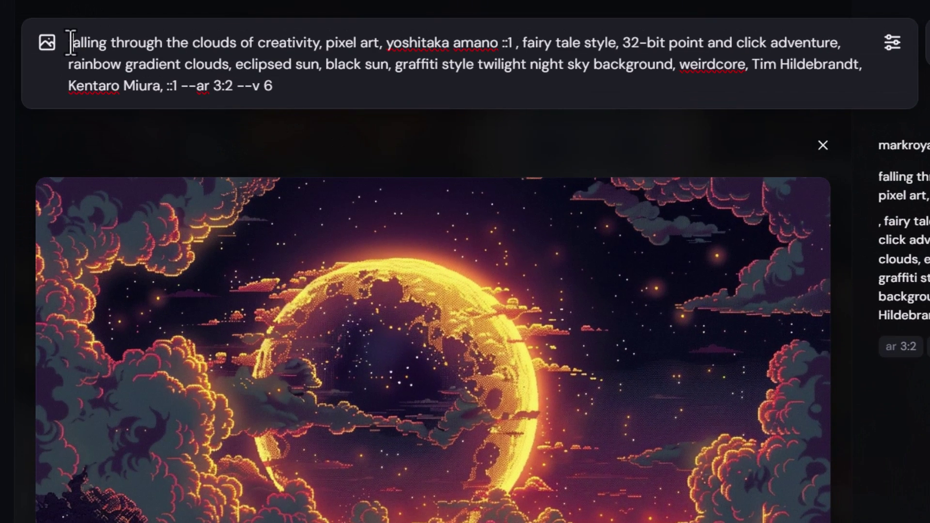
Generate "a woman at the gym on a treadmill" using the image of the woman against the yellow wall as character reference.
left_click_drag(71, 43, 295, 85)
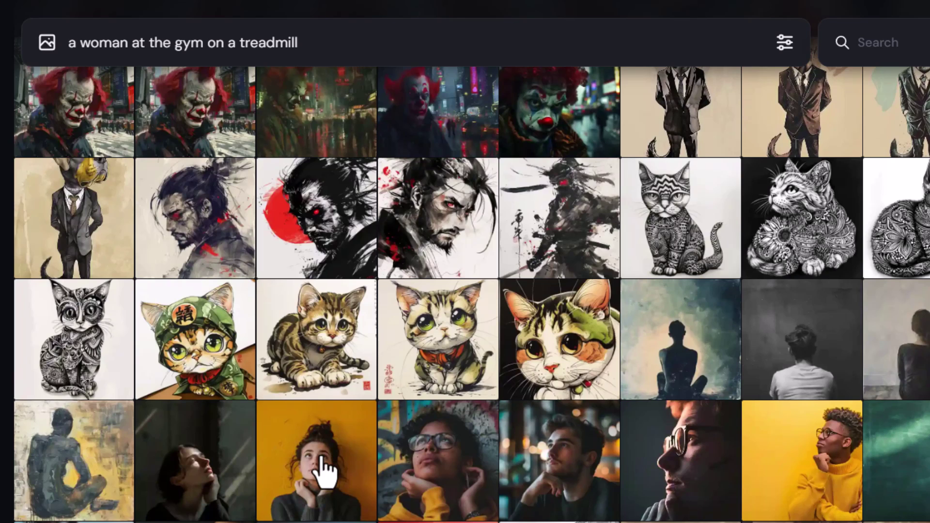
left_click_drag(322, 472, 62, 72)
mouse_move(70, 89)
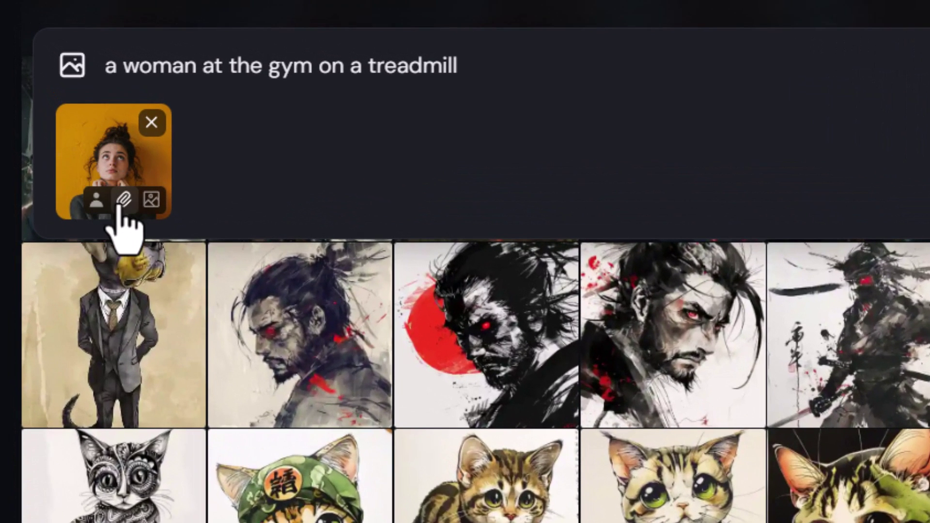
left_click(96, 196)
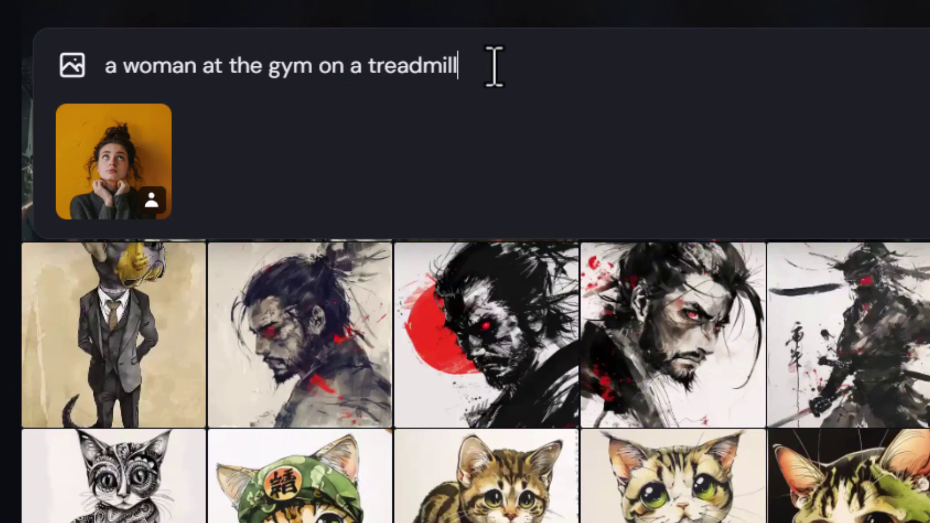
key("Return")
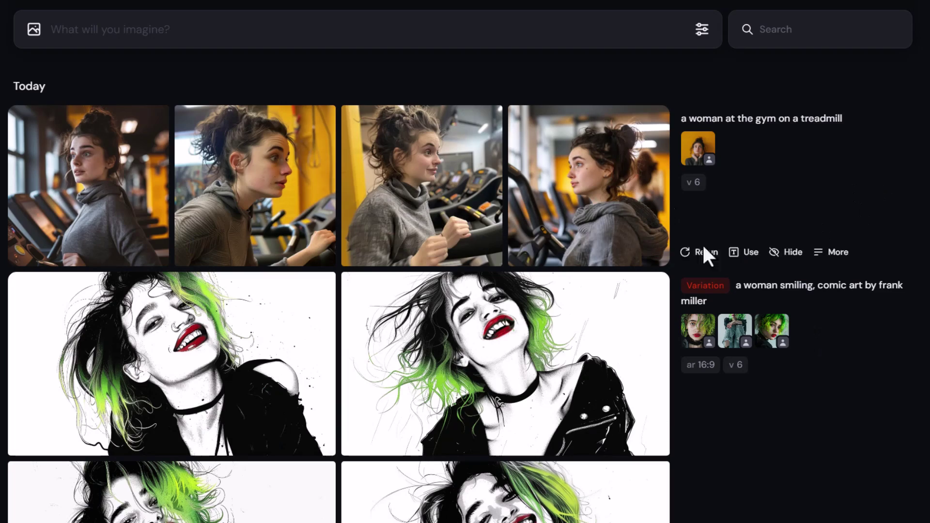
Reuse the treadmill prompt without its reference image, replace "--v 6" with "--sref random", generate the images, and select their style reference code.
left_click(748, 257)
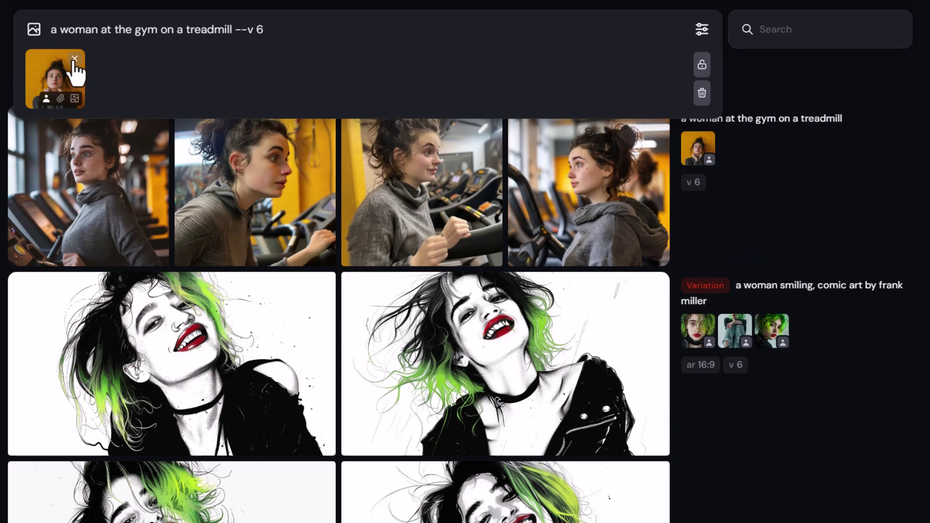
left_click(74, 59)
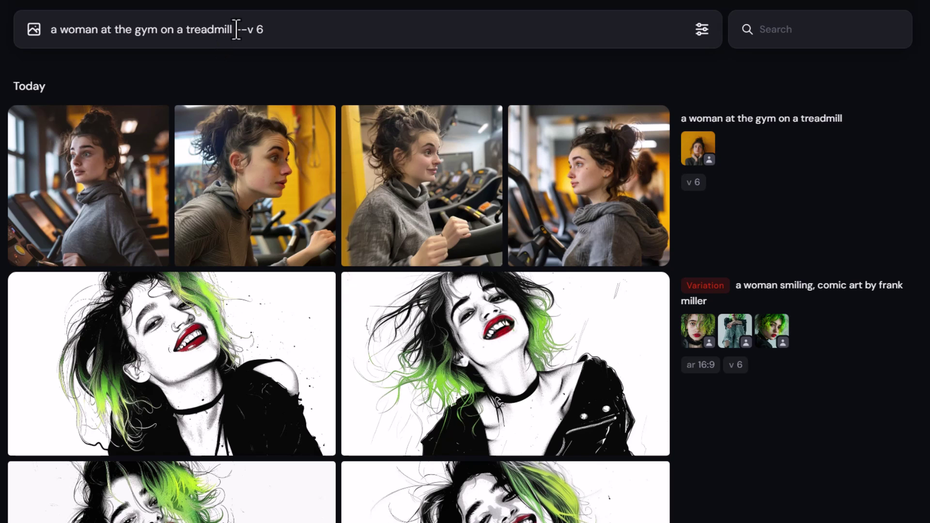
left_click_drag(235, 29, 308, 30)
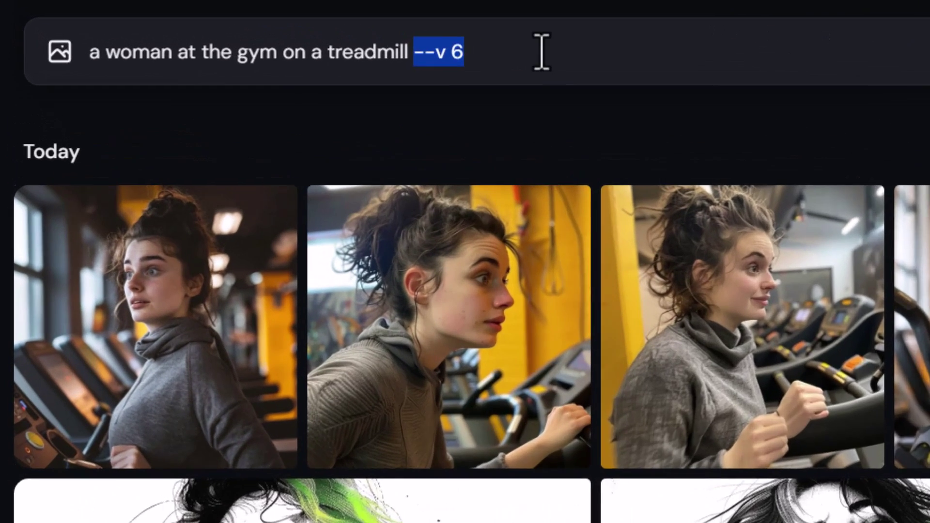
type("--sref")
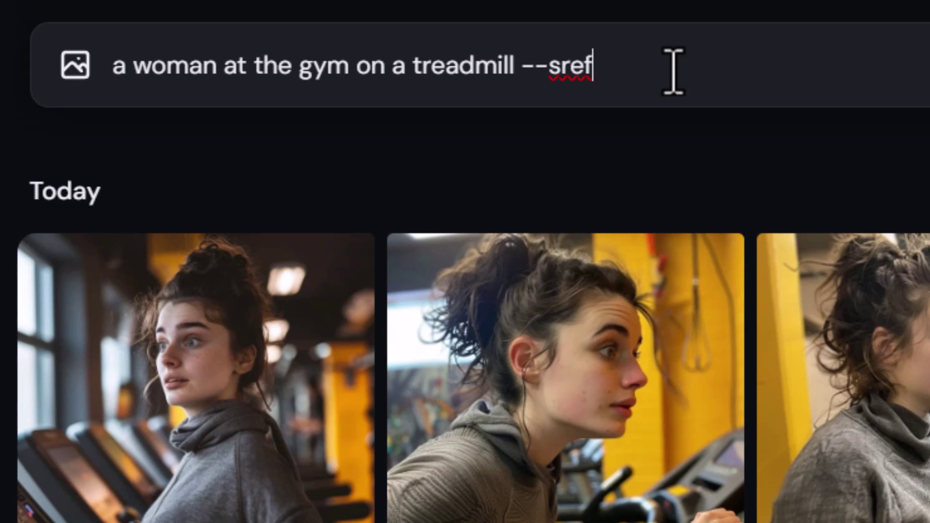
type(" random")
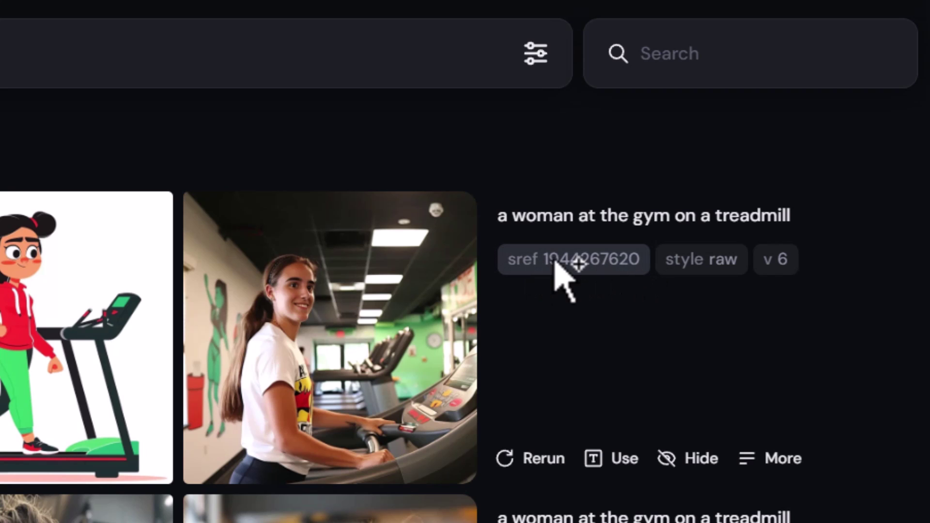
left_click(566, 262)
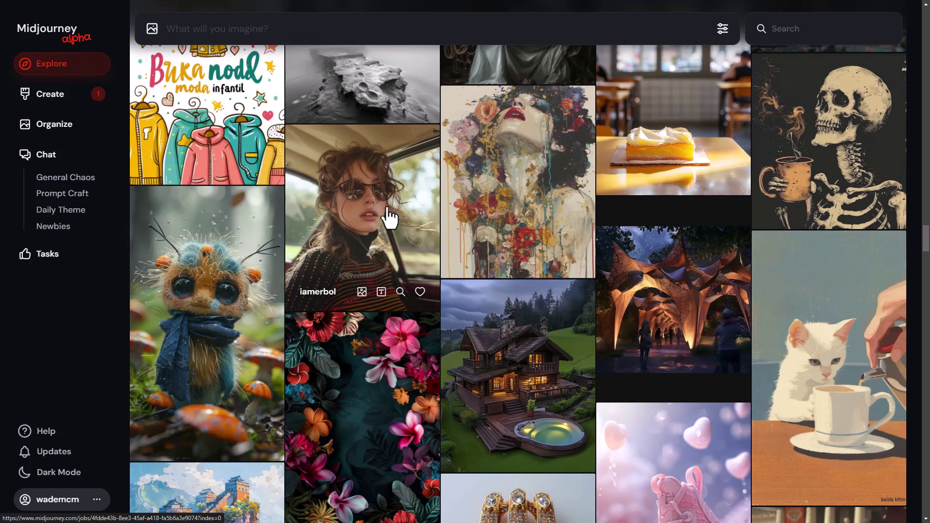
left_click(810, 297)
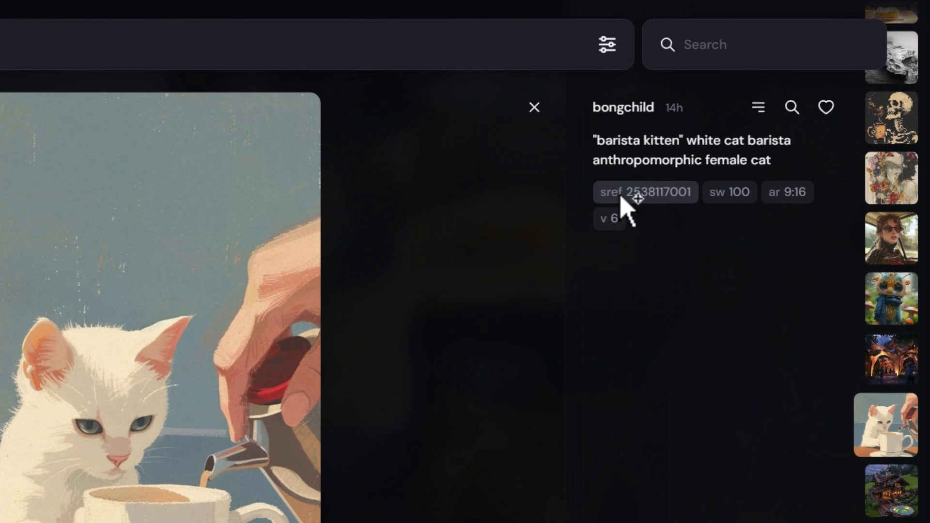
left_click(651, 197)
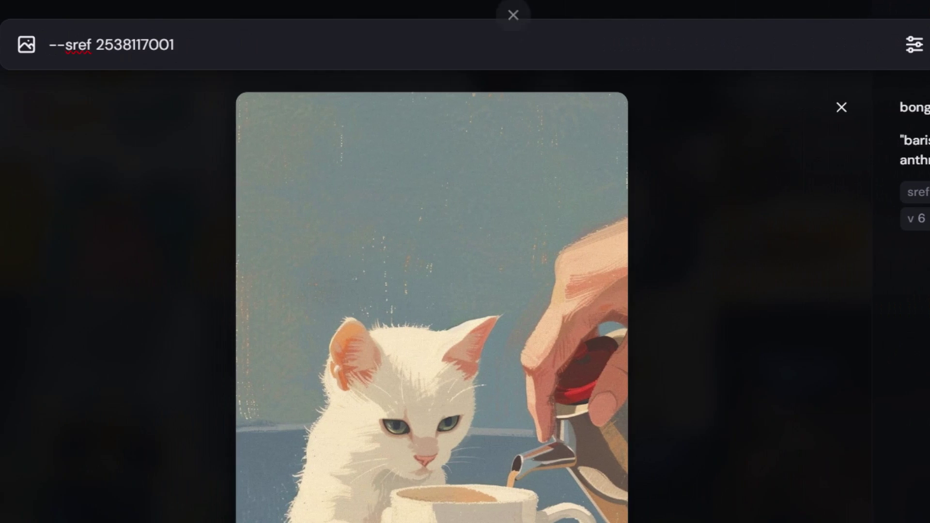
type("a dog drinking tea")
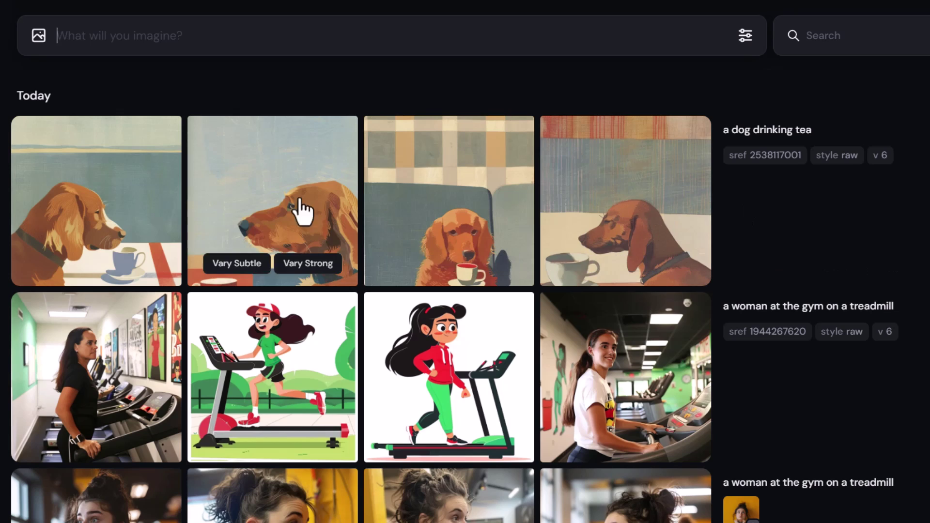
left_click(440, 210)
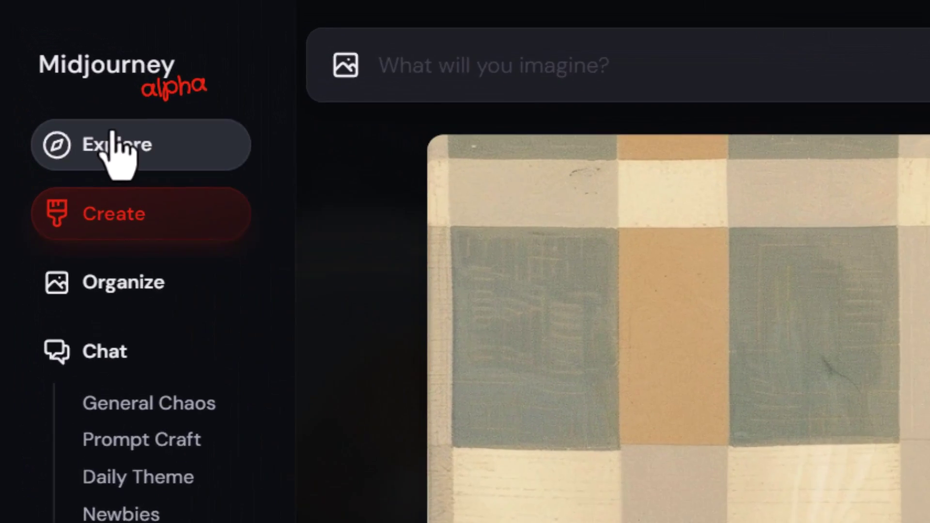
Add the Explore portrait of the black-haired woman's personalize ap4xwe8::3, stylize 1000 and 2:3 aspect ratio parameters plus its reference image to the prompt.
left_click(48, 63)
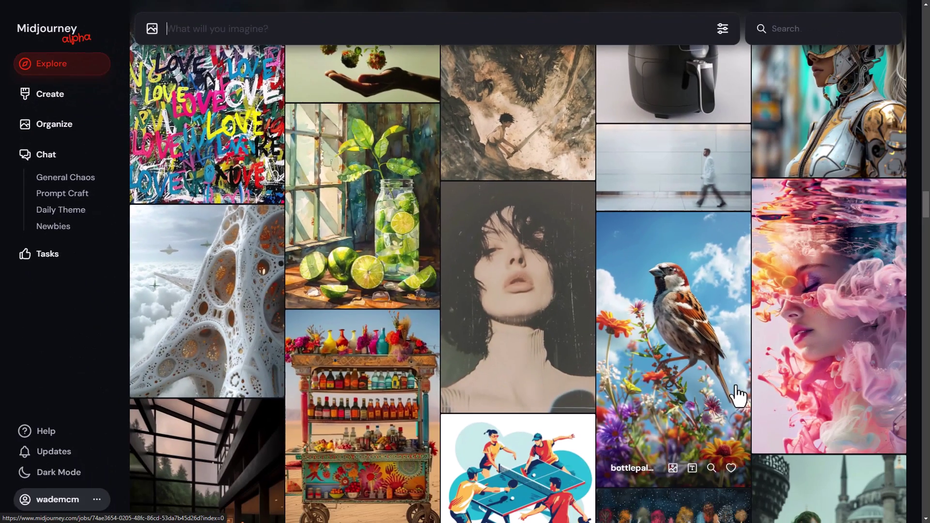
left_click(503, 271)
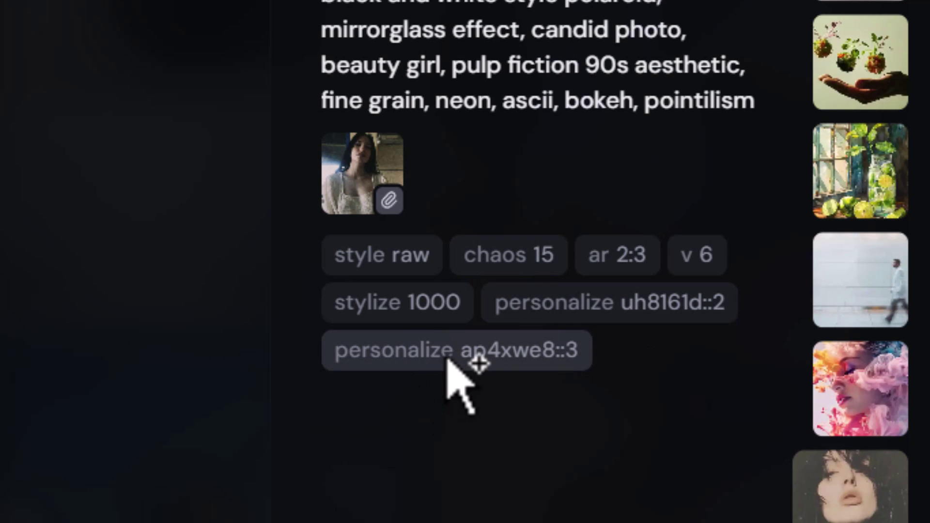
left_click(436, 310)
left_click(615, 258)
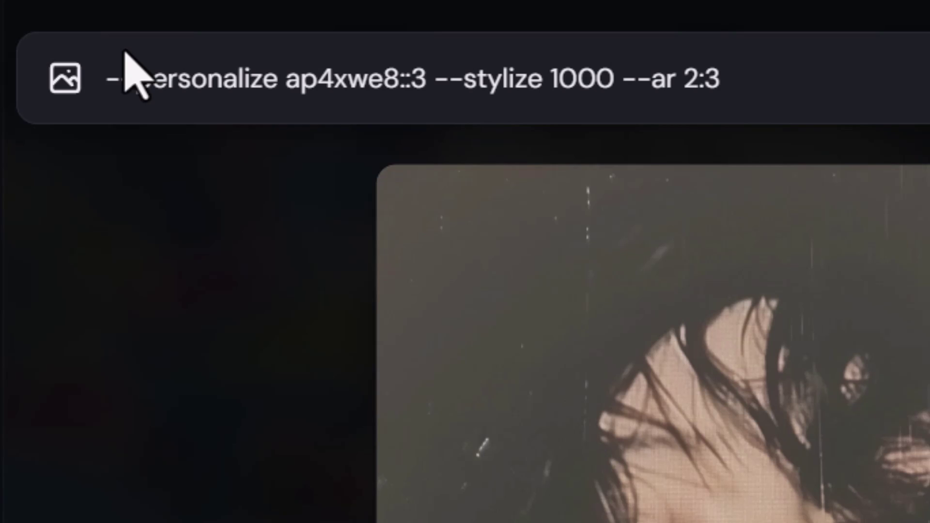
left_click(108, 79)
left_click(896, 84, "shift")
left_click(895, 84)
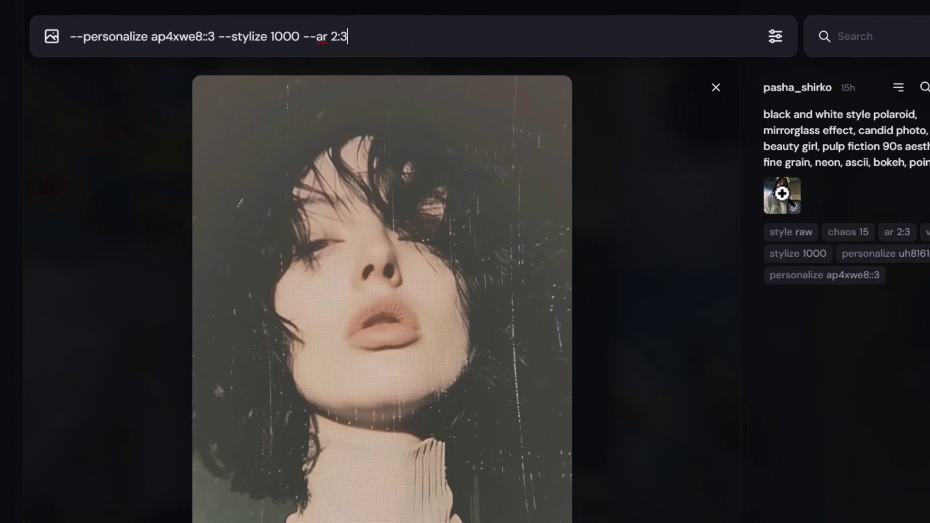
left_click_drag(781, 195, 675, 127)
left_click_drag(118, 77, 87, 87)
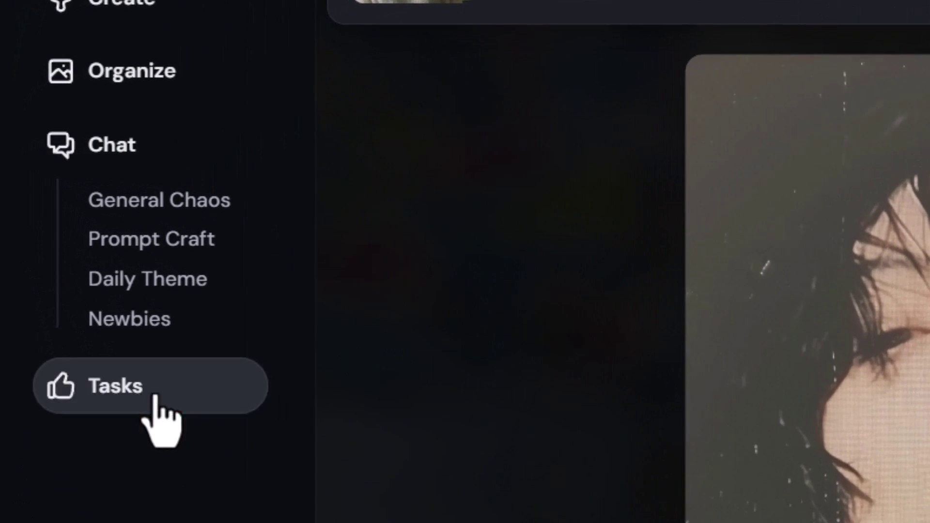
Open the Rank Images task and pick the shadowy figure and the kingfisher on the broken branch as favorites.
left_click(56, 257)
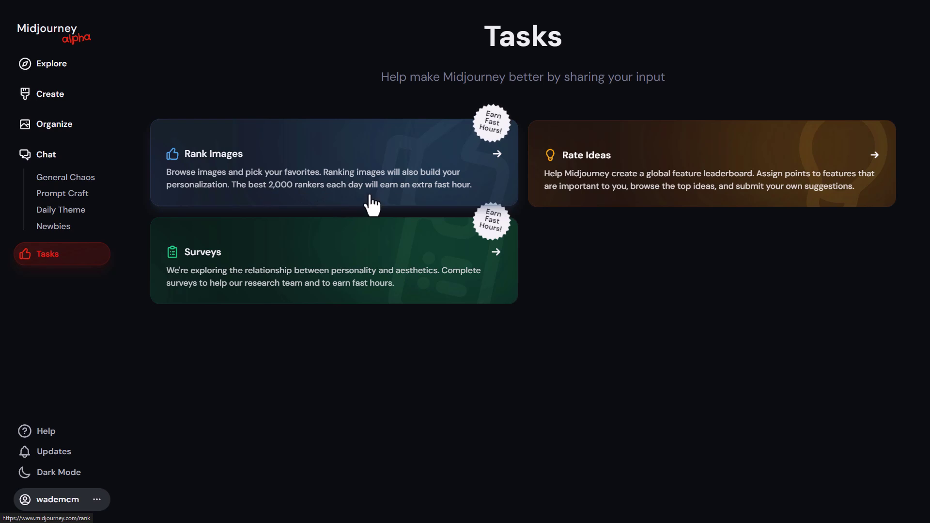
left_click(439, 190)
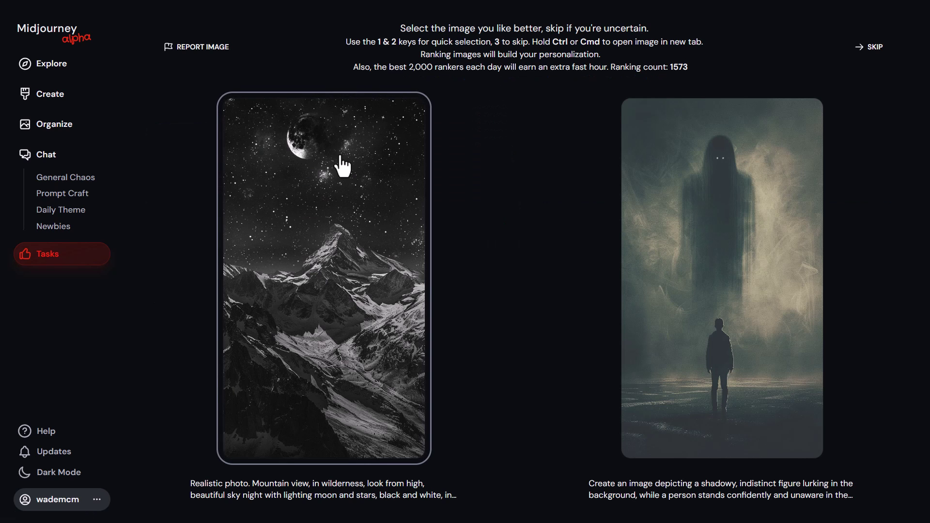
left_click(667, 156)
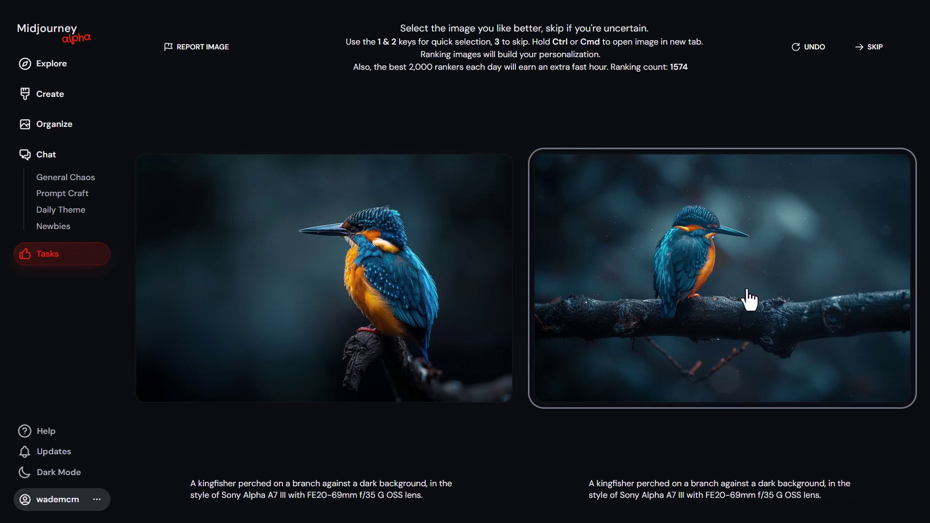
left_click(343, 235)
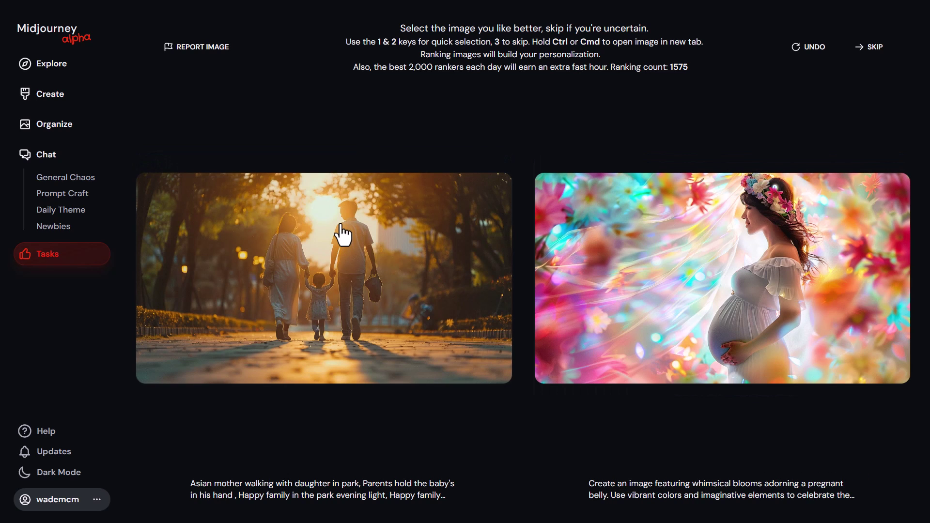
Rank five image pairs, favoring the family walk, retro radio, bathroom shelf, children's football match and smiling cartoon boy.
left_click(344, 236)
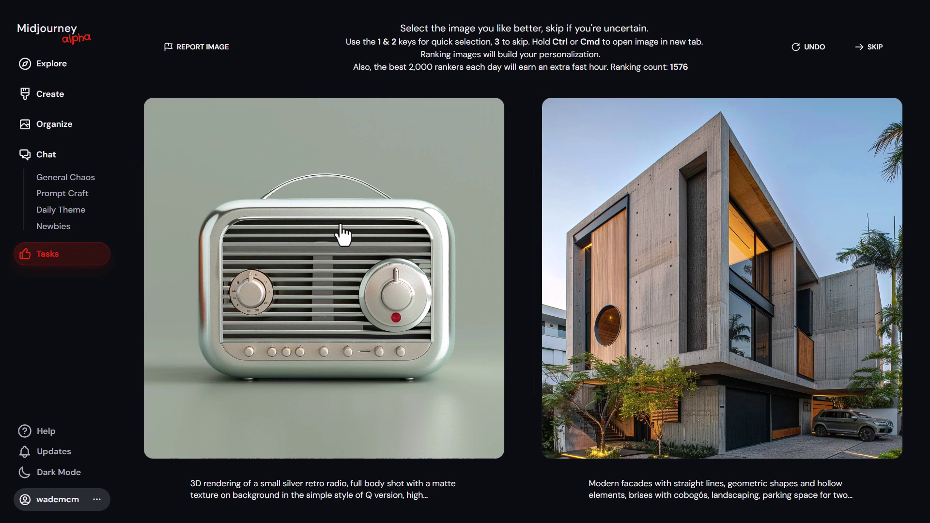
left_click(343, 235)
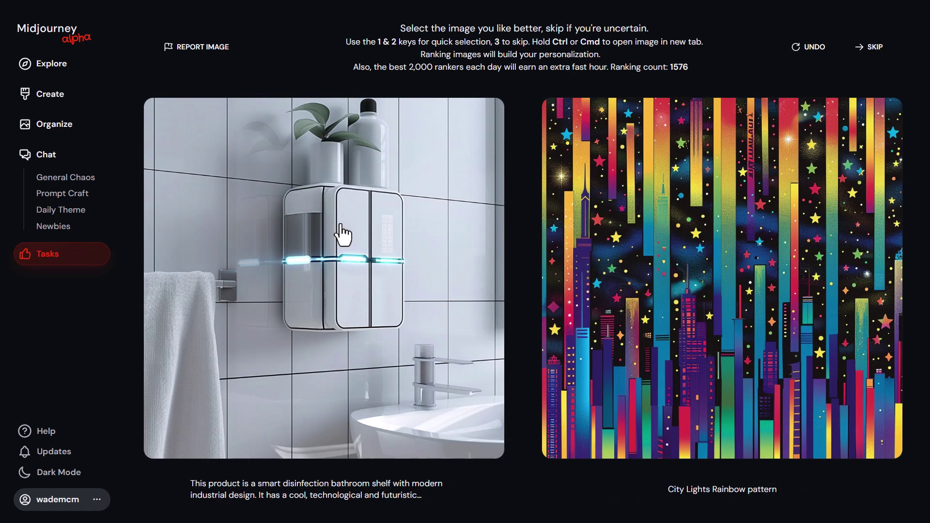
left_click(343, 235)
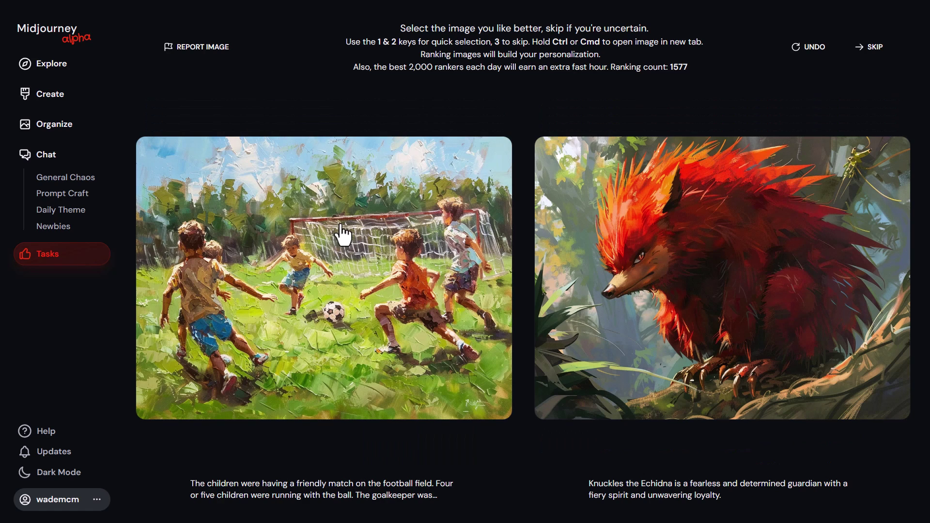
left_click(343, 236)
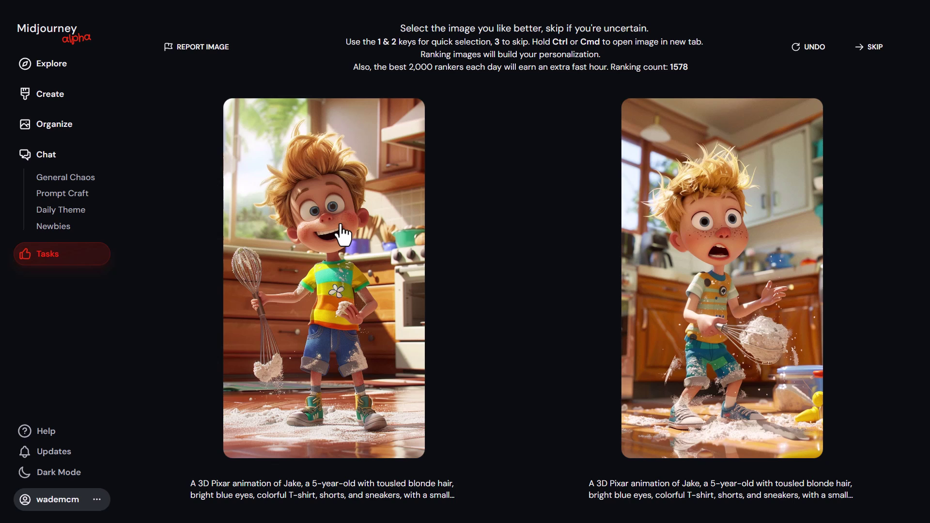
left_click(343, 235)
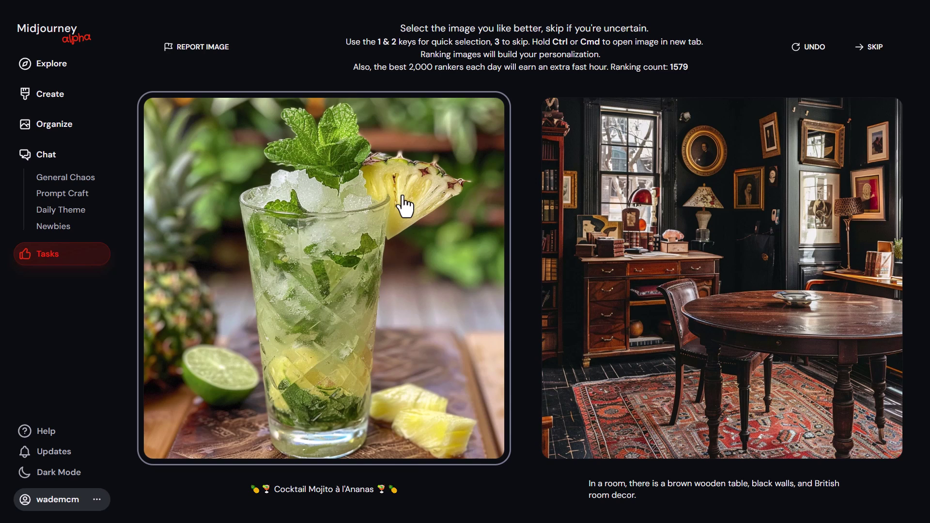
left_click(44, 257)
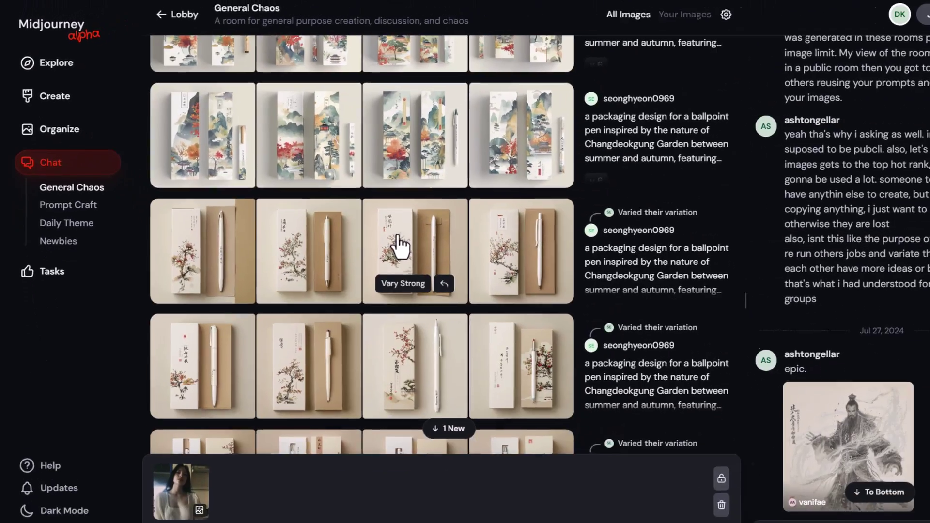
Look through the General Chaos room's image feed, filter it to your own images, and check the room's display settings.
scroll(469, 238, "down", 10)
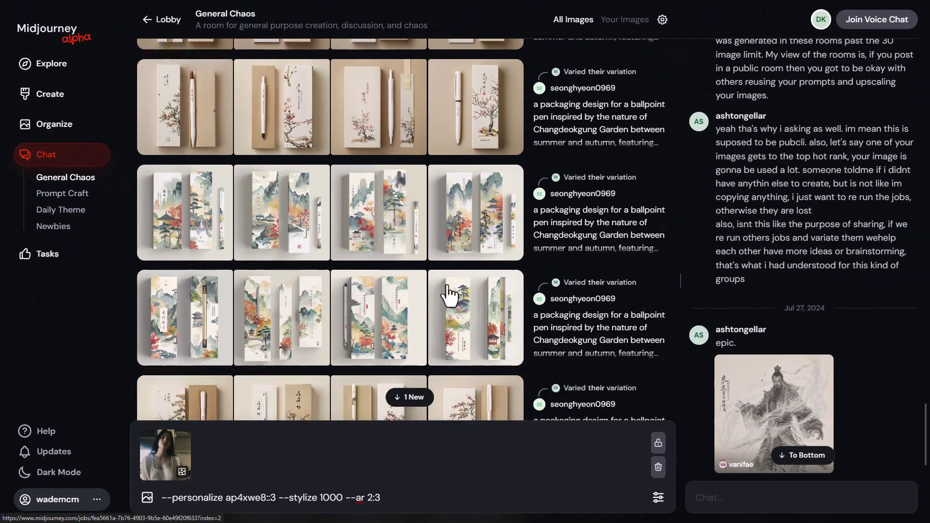
scroll(342, 289, "up", 5)
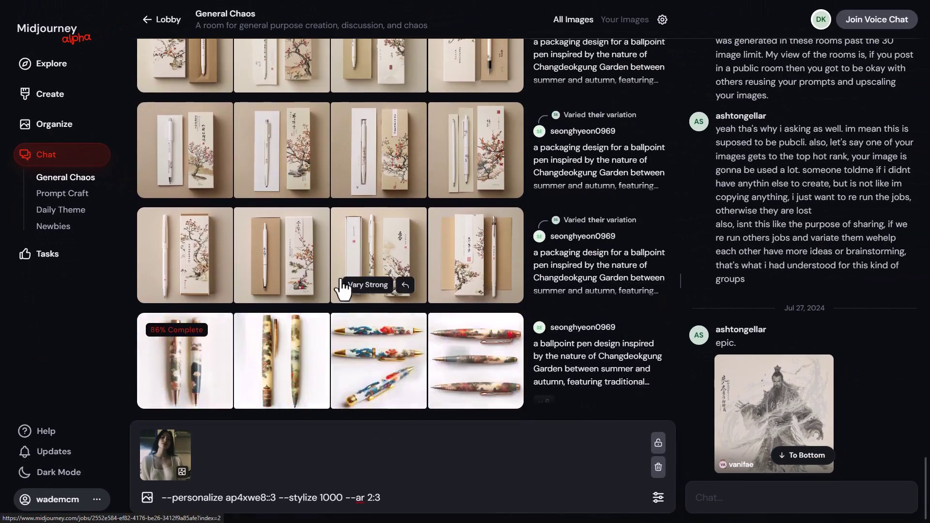
scroll(343, 289, "up", 8)
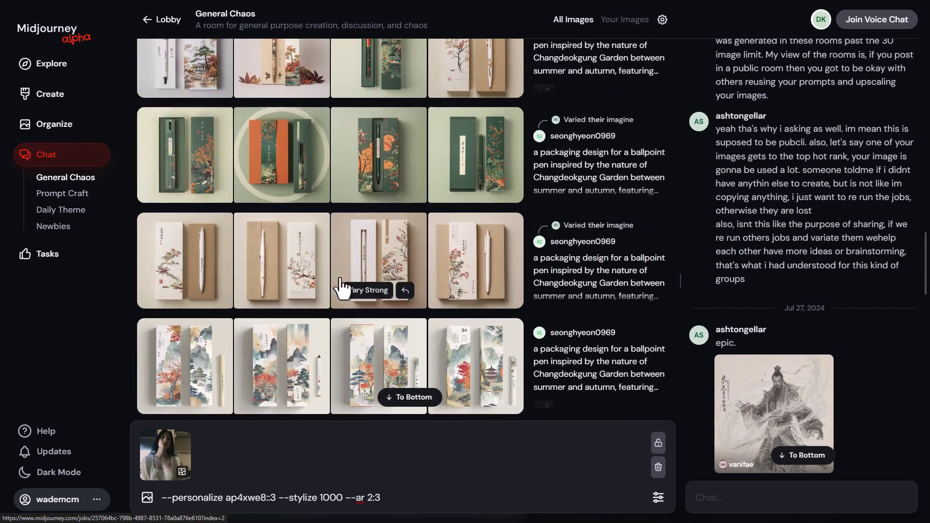
scroll(342, 290, "up", 3)
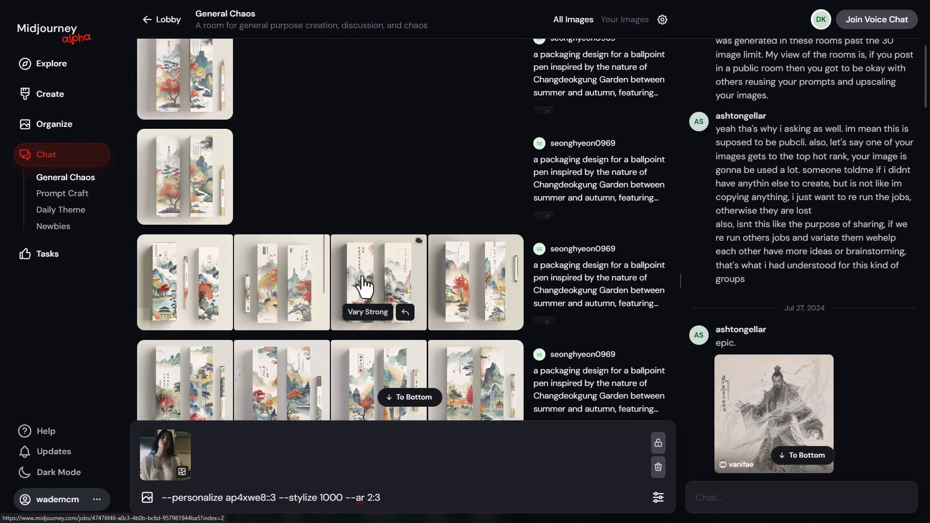
left_click(630, 34)
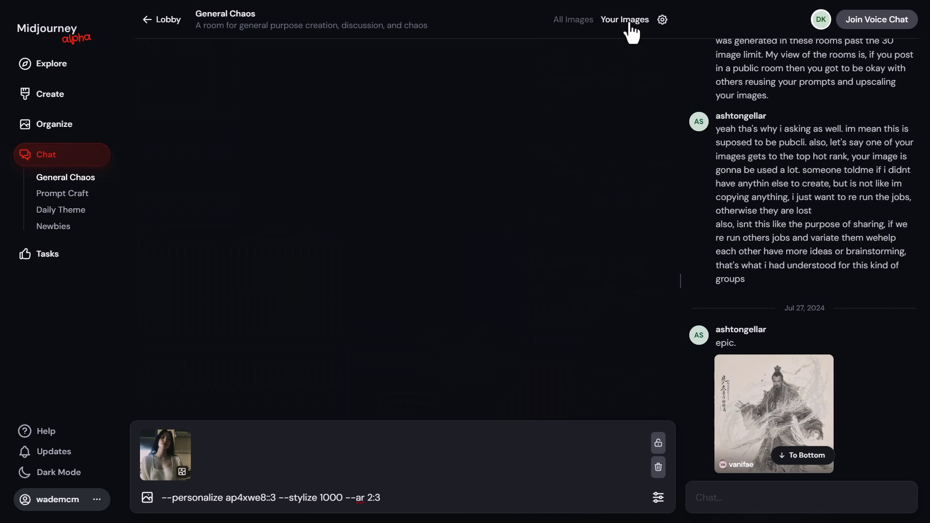
left_click(662, 20)
left_click(663, 25)
In the Prompt Craft room, show all images and submit the pending reference image prompt with personalize ap4xwe8::3, stylize 1000 and 2:3 aspect ratio.
left_click(44, 195)
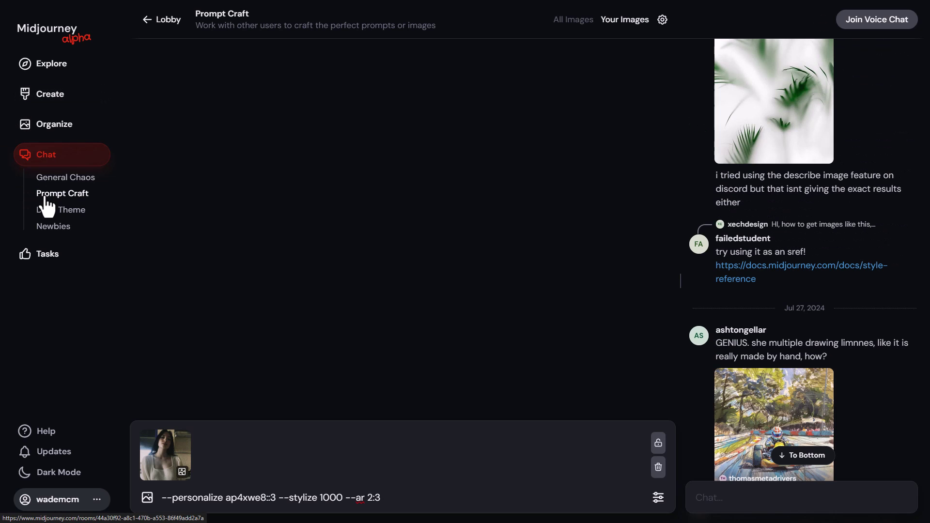
left_click(576, 23)
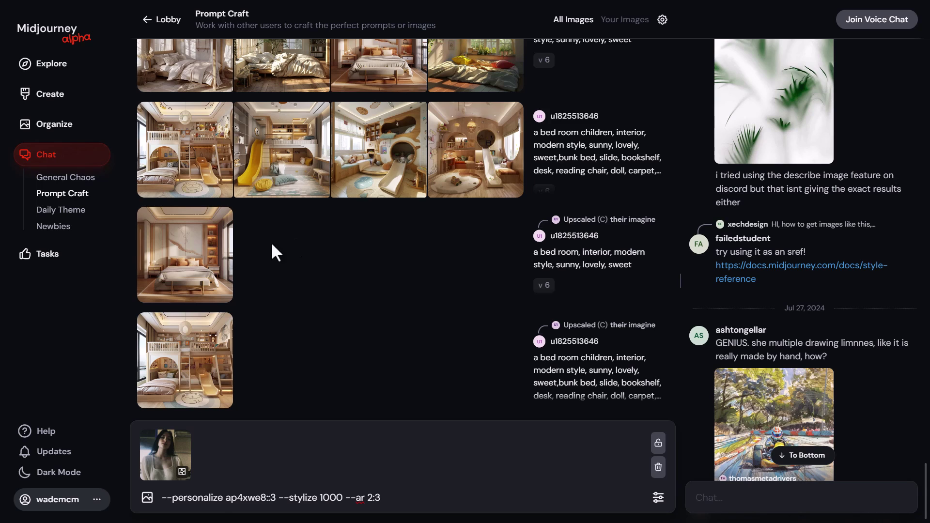
scroll(192, 261, "up", 5)
scroll(193, 263, "up", 3)
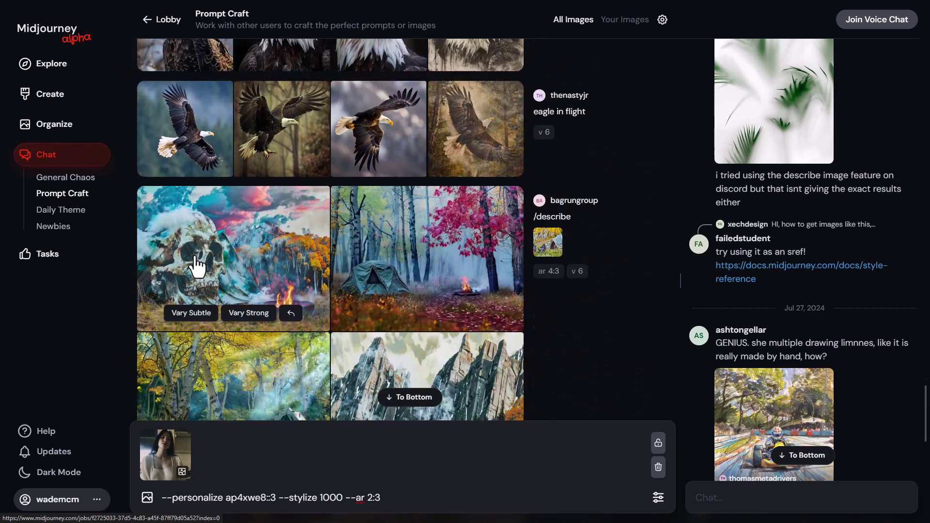
scroll(291, 339, "down", 3)
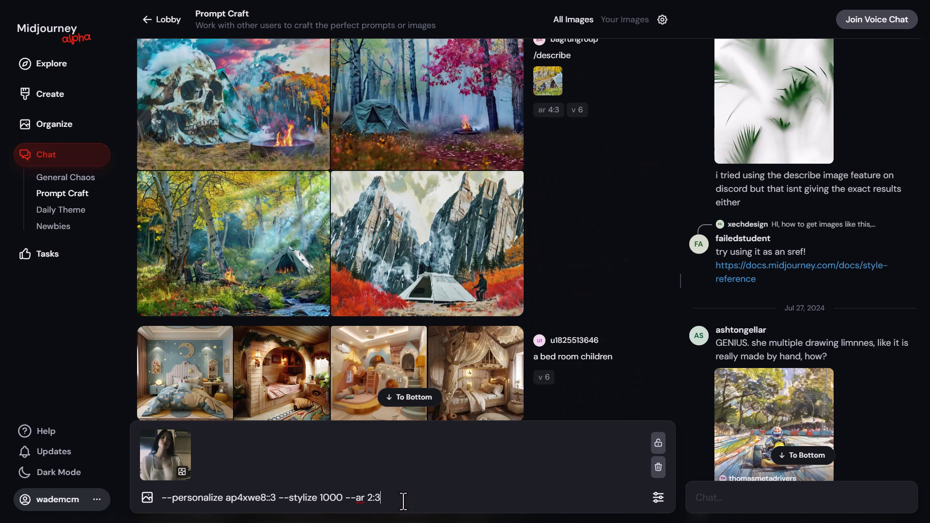
key("Return")
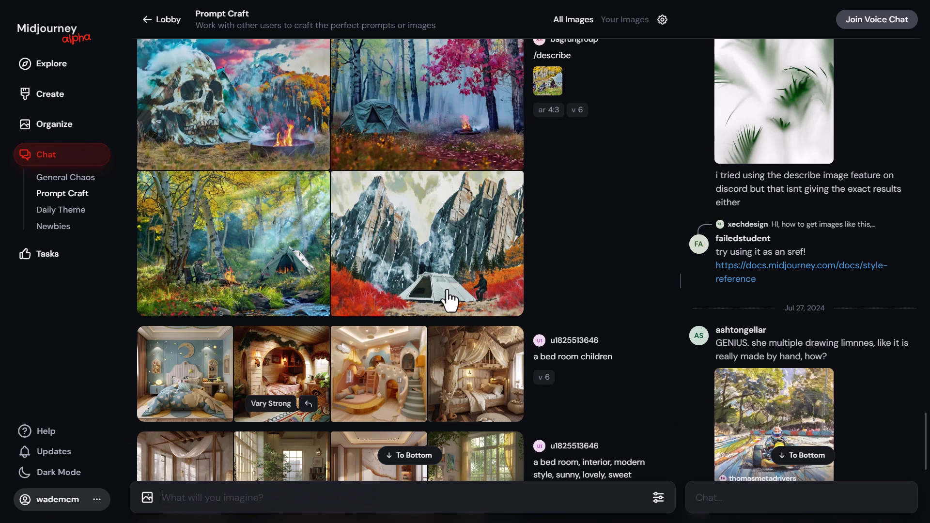
Open the Daily Theme room, highlight the theme word "kouign", and look through the images made for it.
left_click(48, 213)
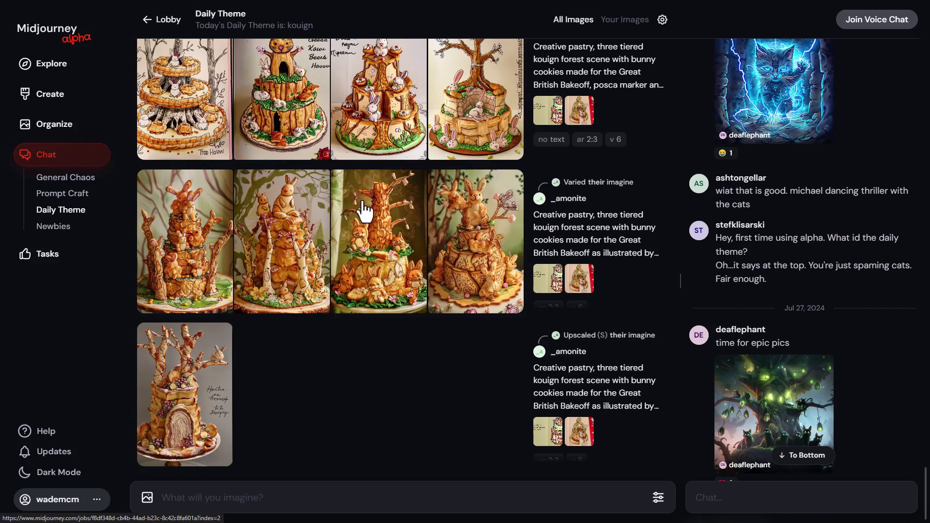
scroll(397, 222, "up", 3)
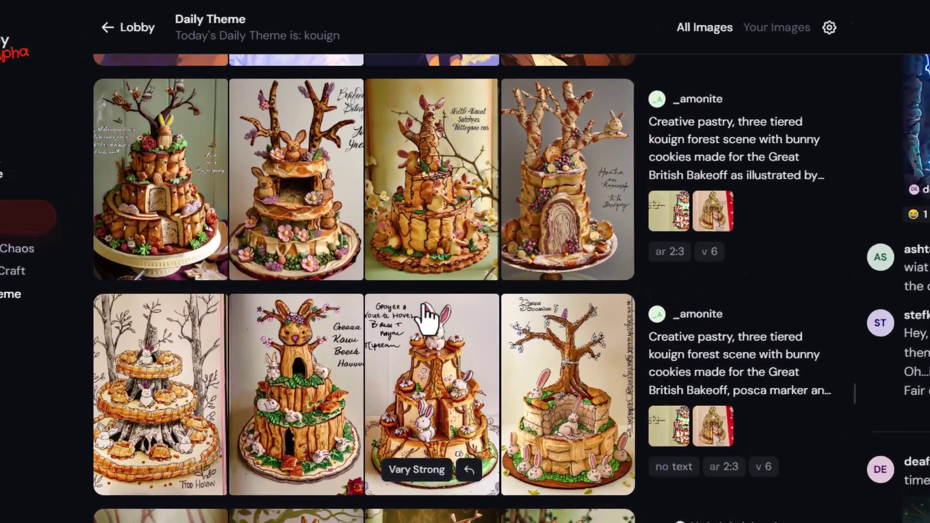
scroll(426, 317, "up", 2)
double_click(306, 37)
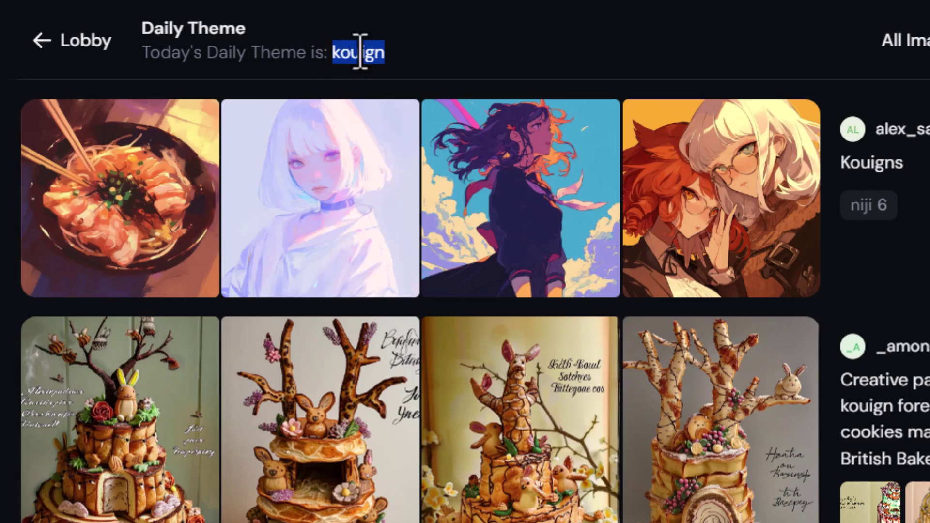
scroll(421, 310, "down", 5)
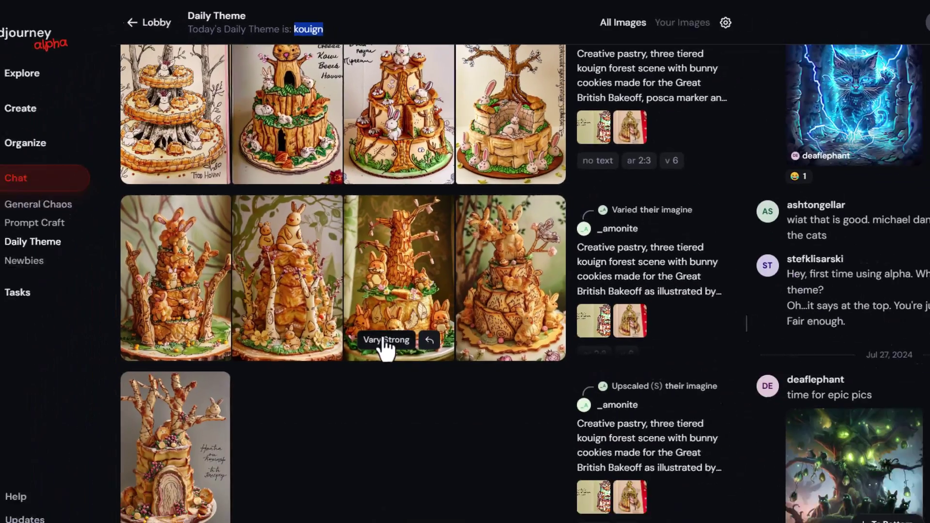
scroll(264, 266, "up", 5)
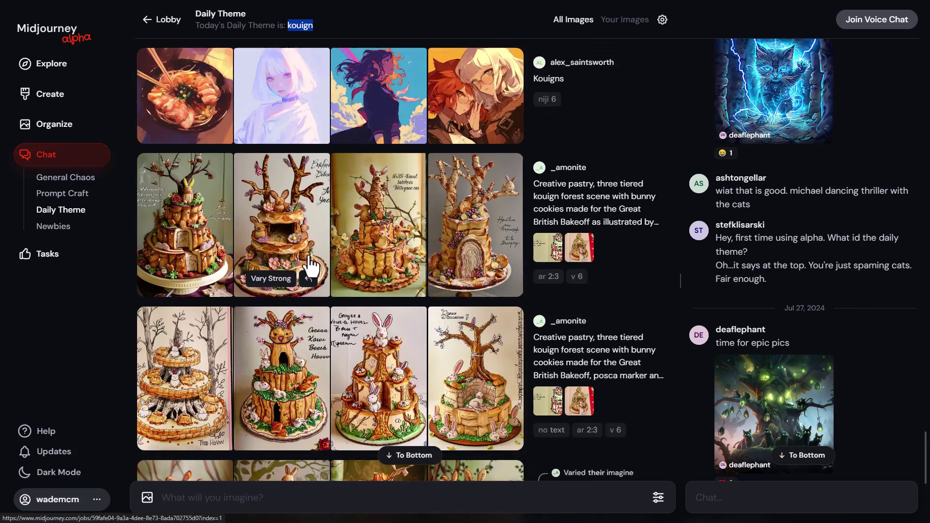
scroll(292, 204, "down", 3)
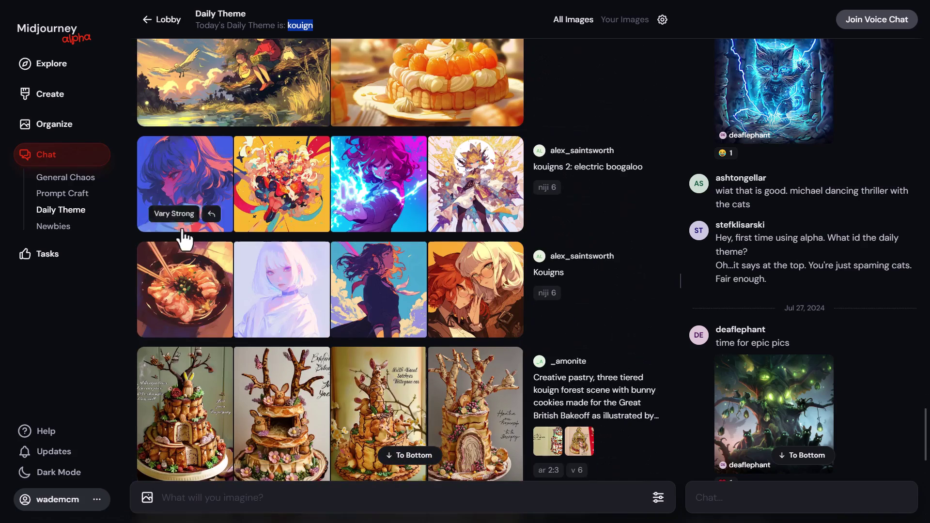
Open the Newbies room and look through its shared images and chat messages.
left_click(44, 231)
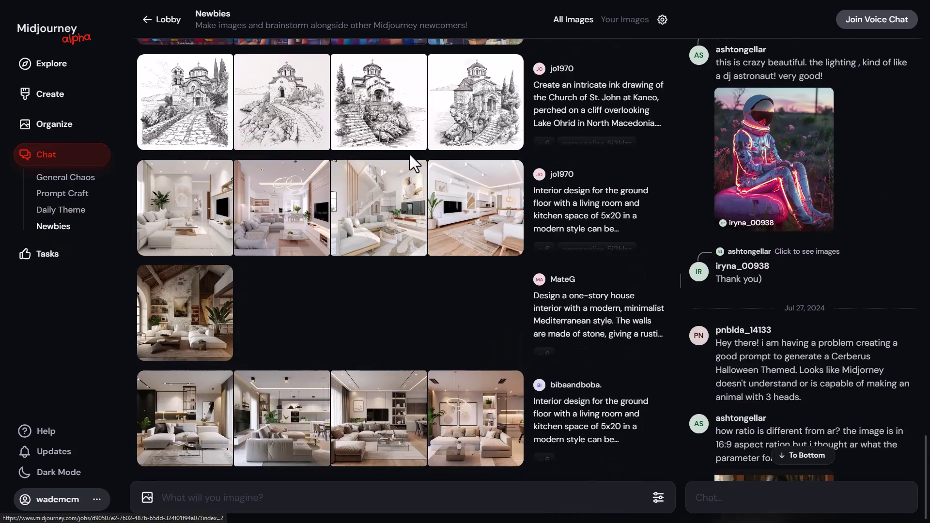
scroll(397, 300, "up", 5)
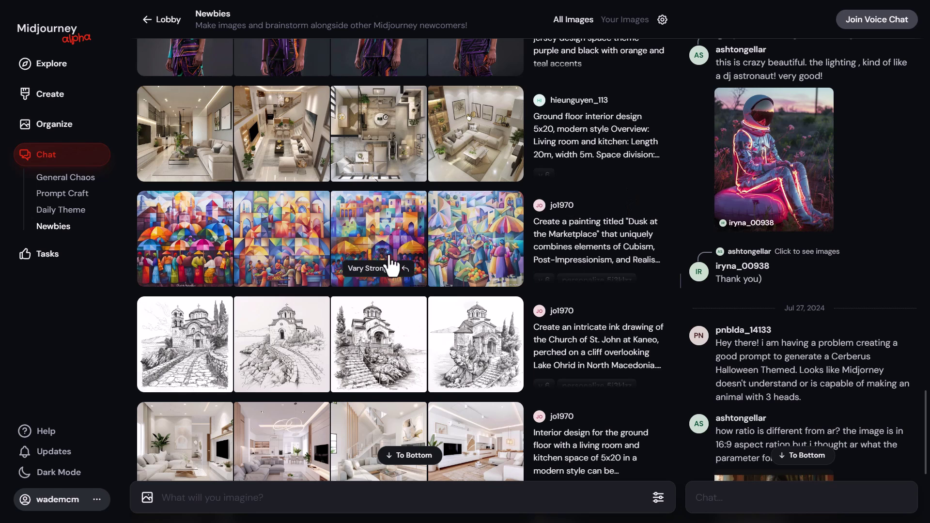
scroll(409, 274, "down", 5)
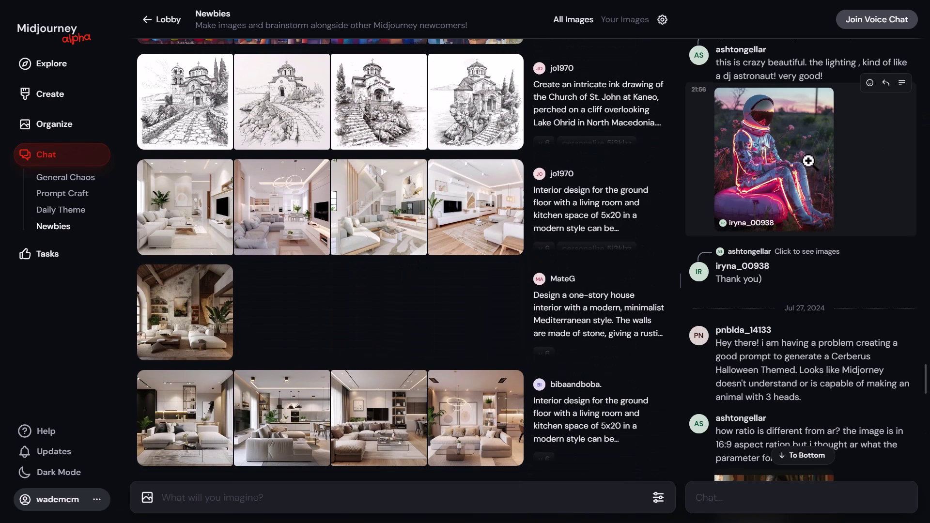
scroll(805, 160, "down", 3)
scroll(796, 256, "down", 10)
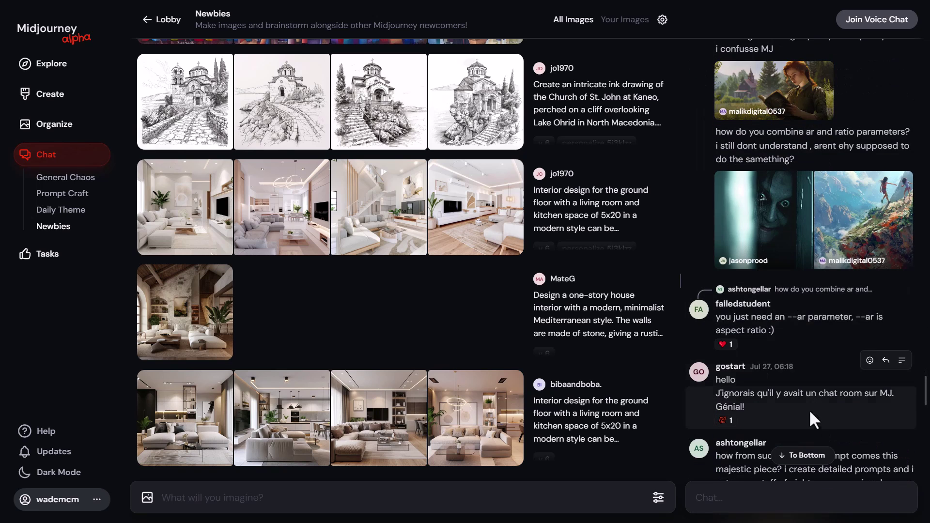
scroll(453, 392, "up", 10)
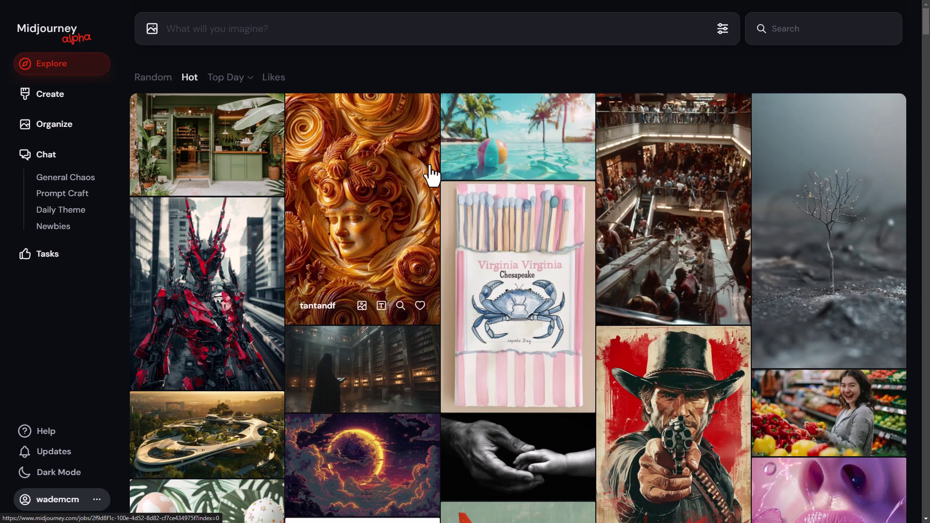
Open the red mecha warrior image from the Hot images in Explore and browse its creator's gallery.
left_click(195, 257)
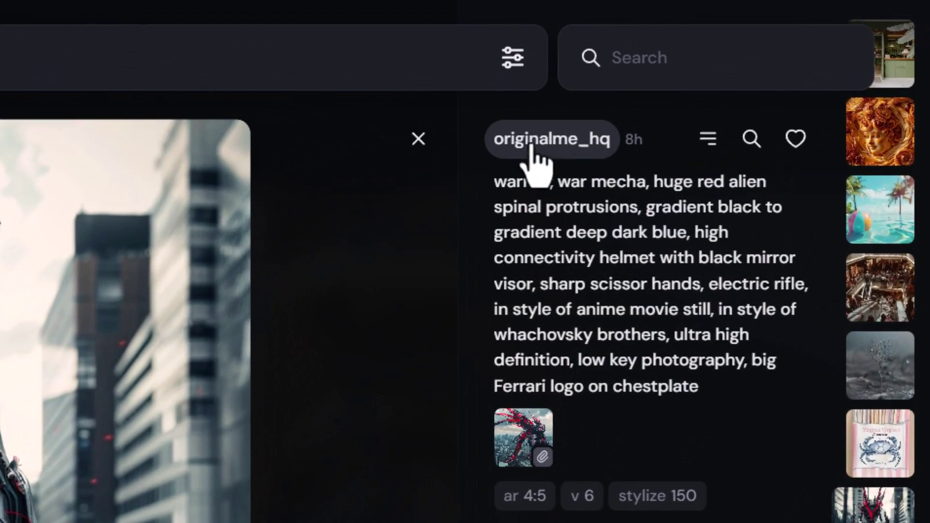
left_click(580, 142)
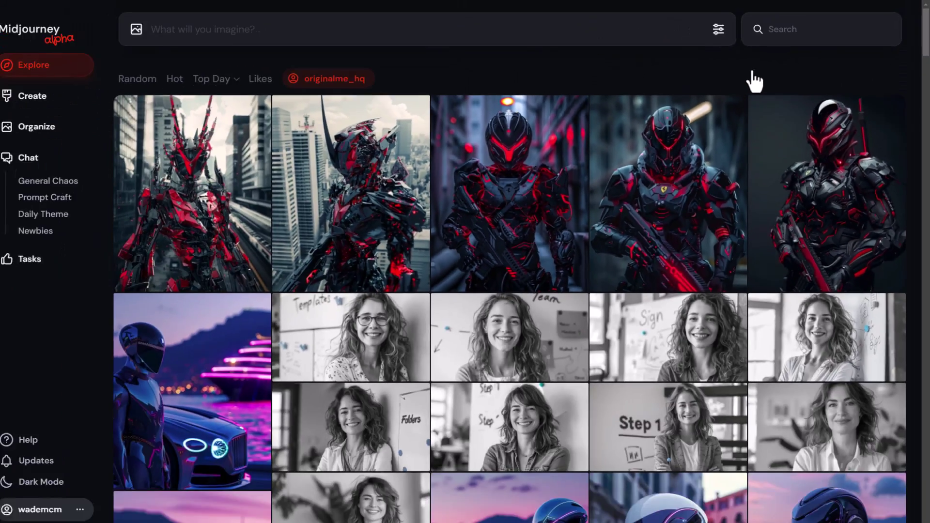
scroll(490, 191, "down", 9)
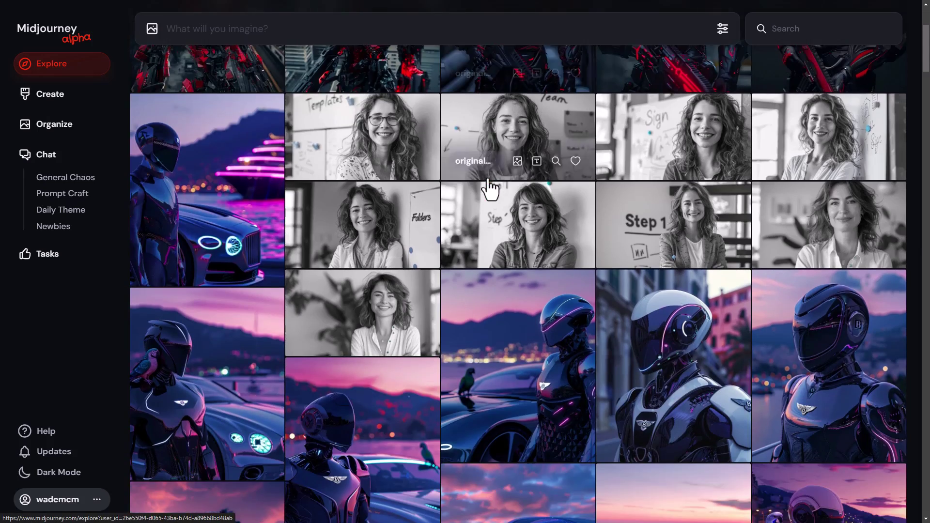
scroll(489, 189, "down", 4)
scroll(485, 189, "up", 12)
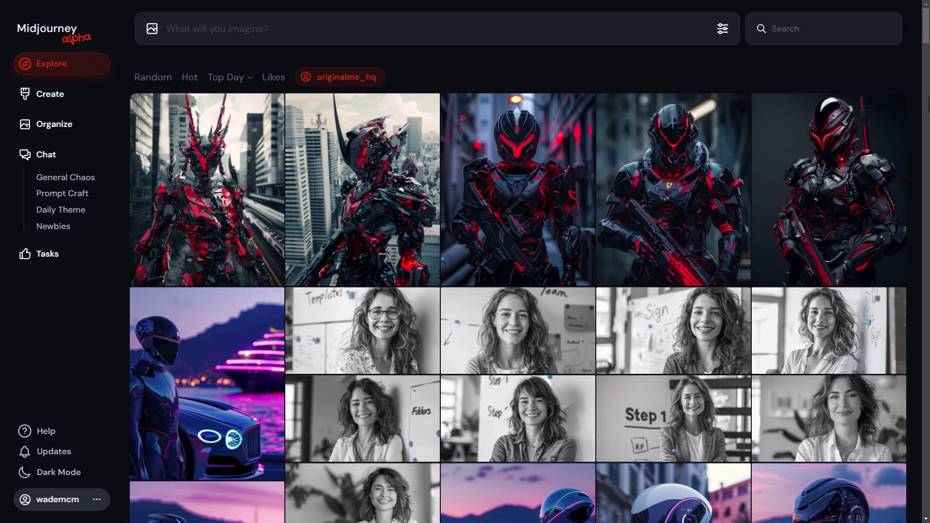
Find the black and gold Nike portrait on an orange background in the creator's gallery and examine its prompt and parameters.
left_click_drag(926, 36, 926, 157)
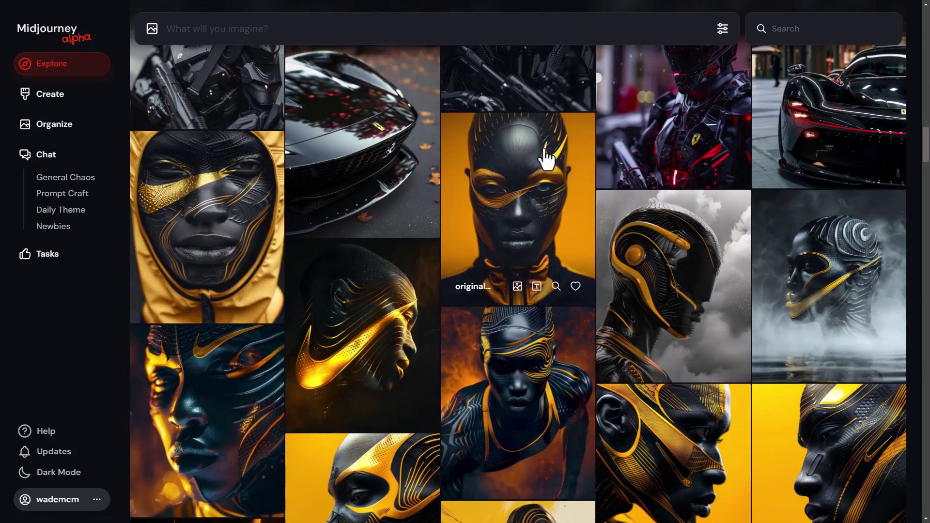
left_click(537, 185)
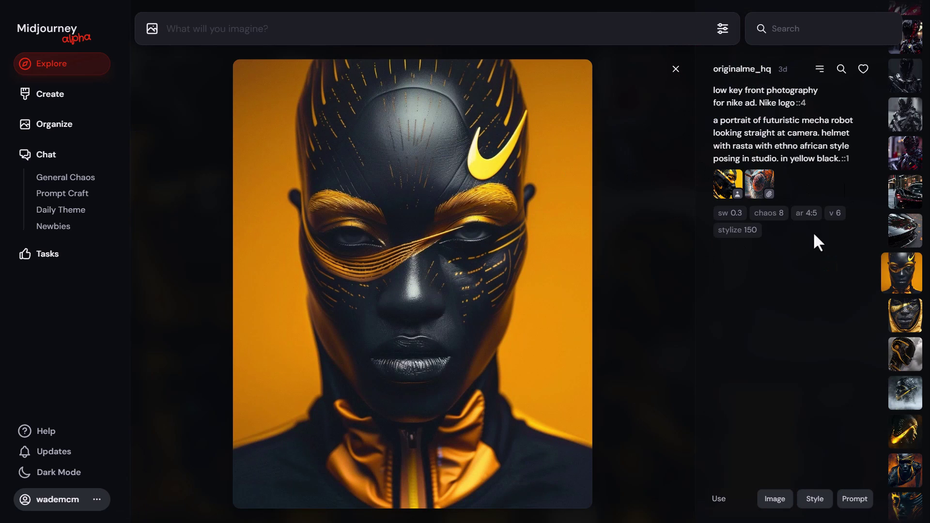
scroll(457, 352, "down", 10)
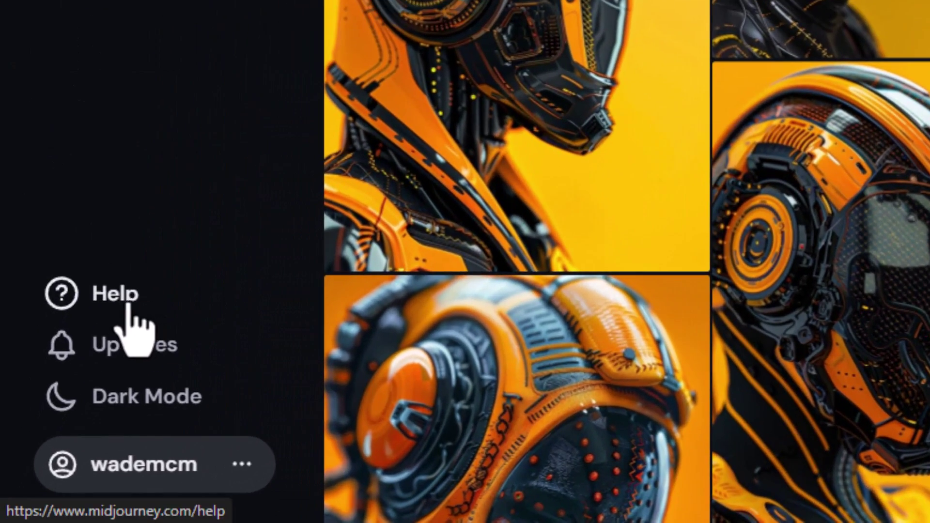
Open the Help page to view the bug report form.
left_click(49, 433)
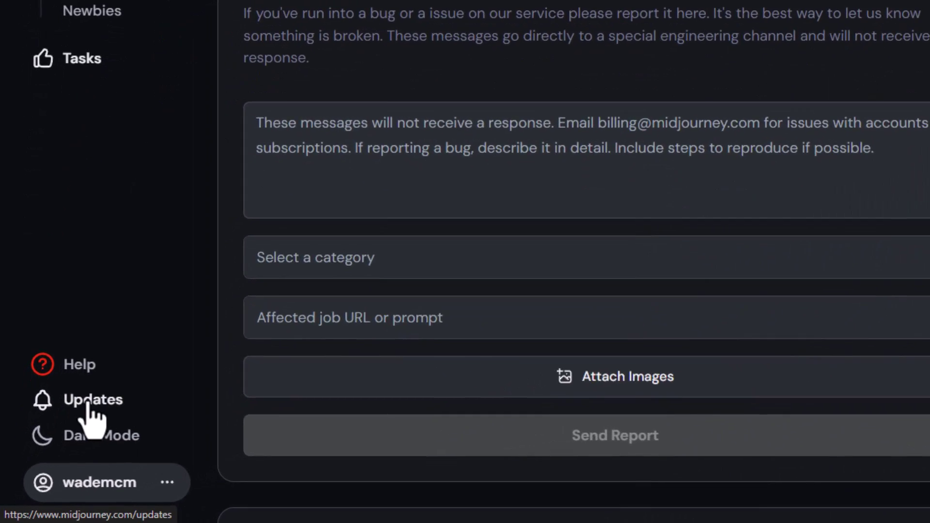
Open the latest updates and read through the June 2024 web updates, survey and Personalization posts.
left_click(53, 454)
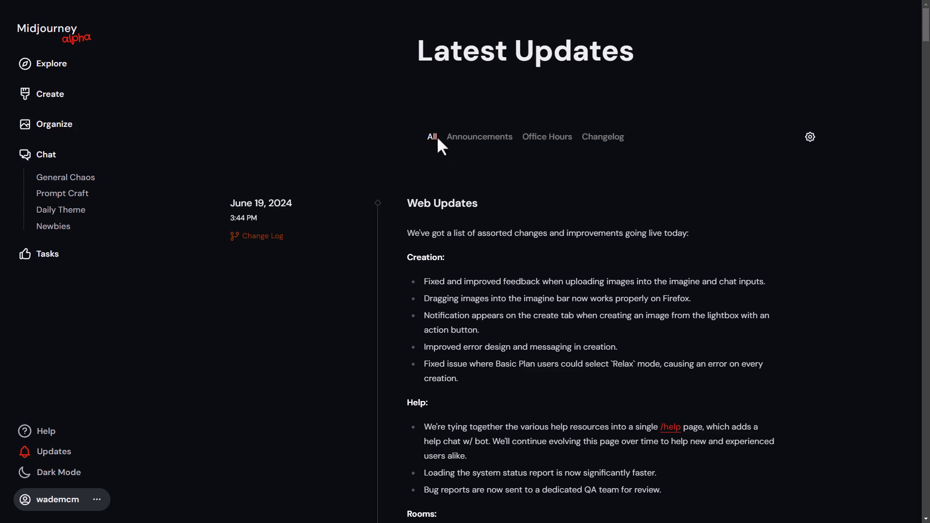
scroll(431, 250, "down", 4)
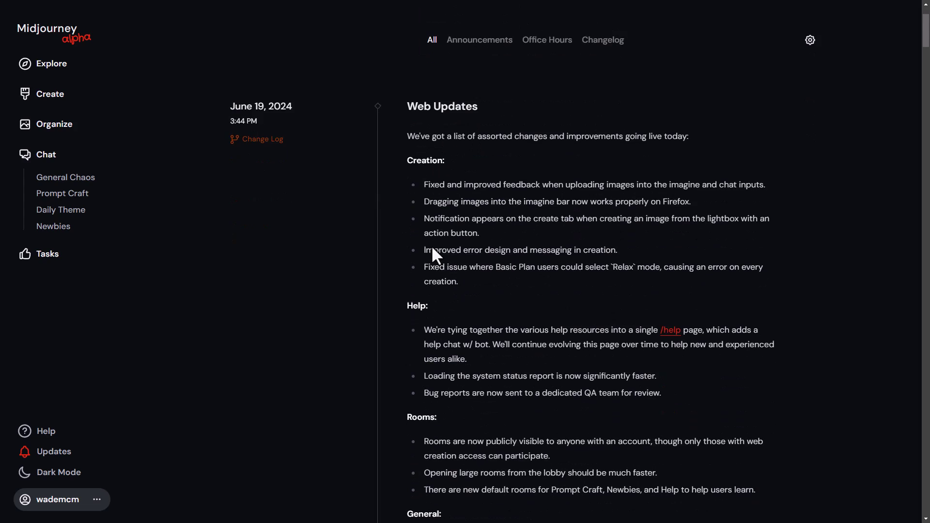
scroll(431, 246, "down", 12)
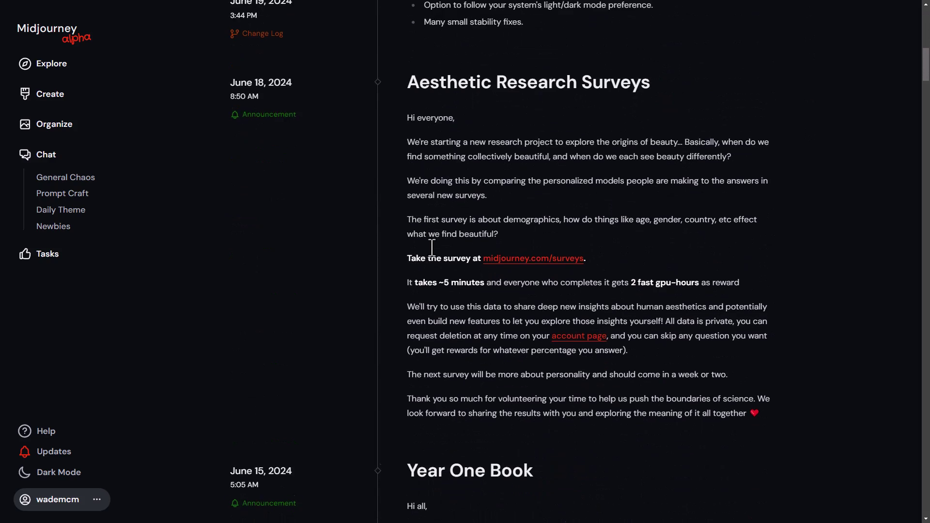
scroll(431, 246, "down", 15)
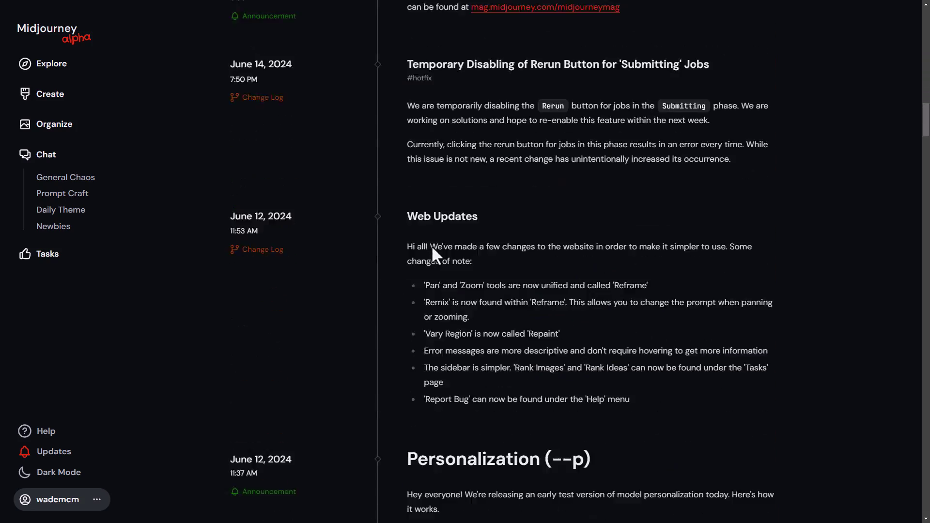
scroll(431, 254, "down", 3)
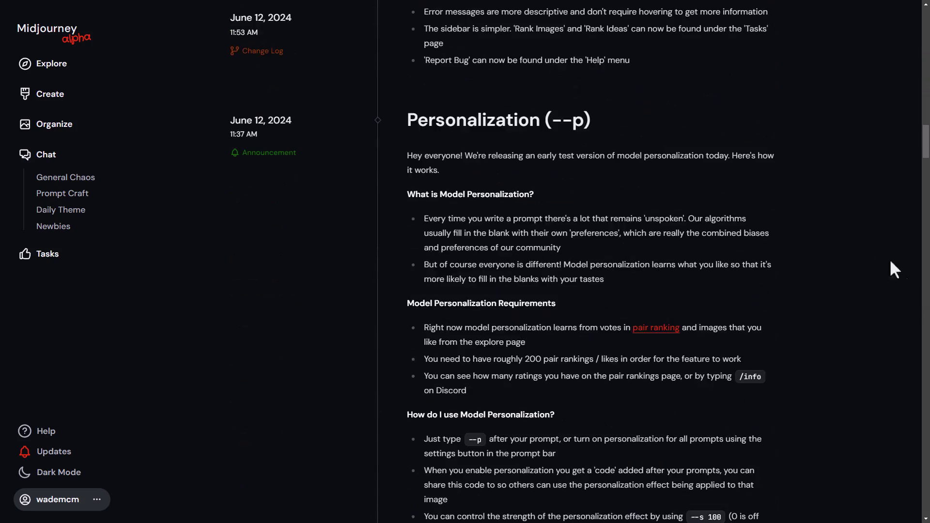
left_click_drag(925, 151, 925, 69)
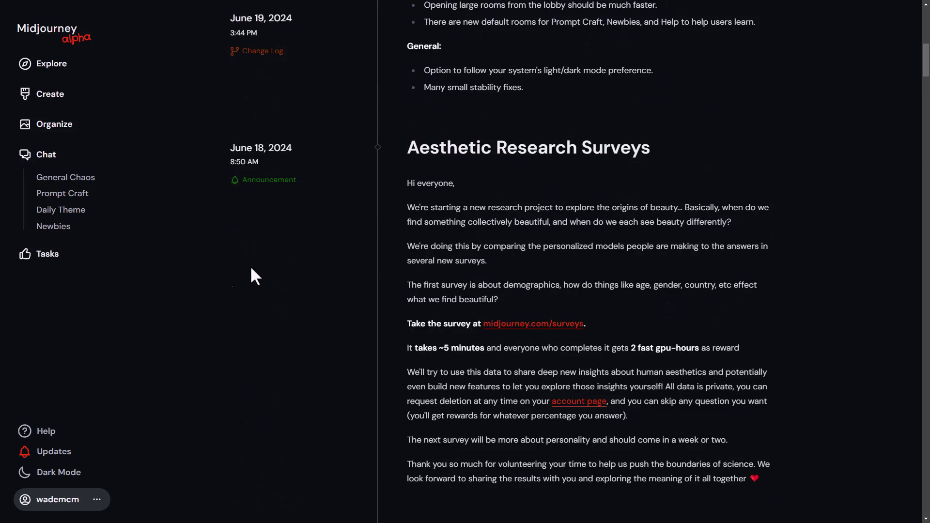
Open the page for managing uploads, and show the uploaded images available for prompts in the imagine bar.
left_click(57, 496)
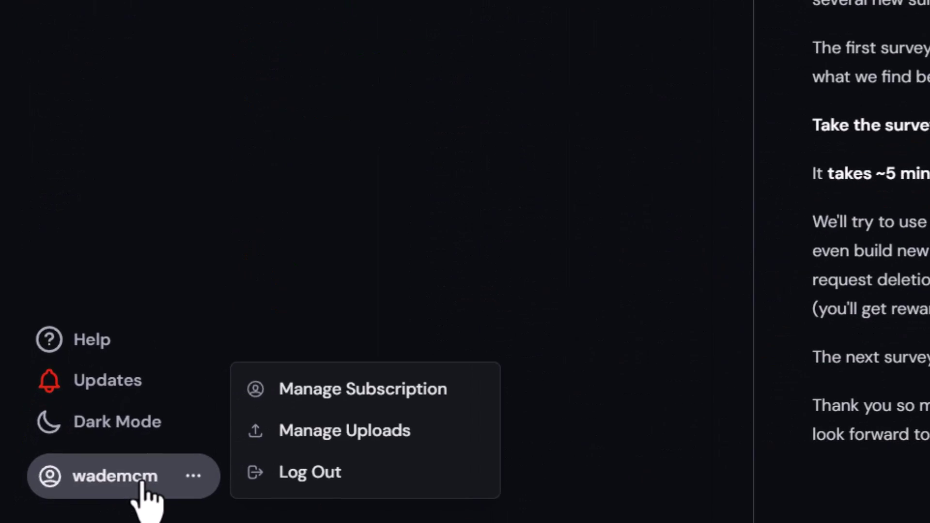
left_click(346, 436)
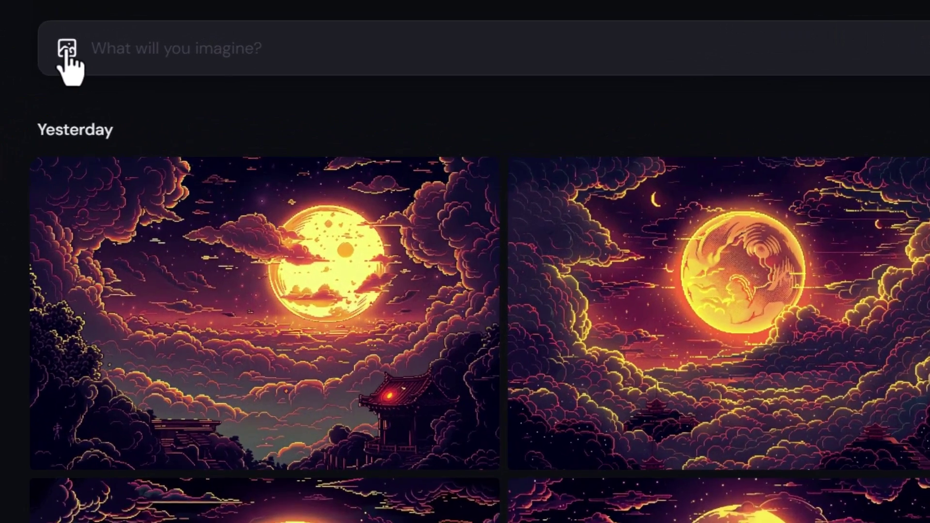
left_click(152, 28)
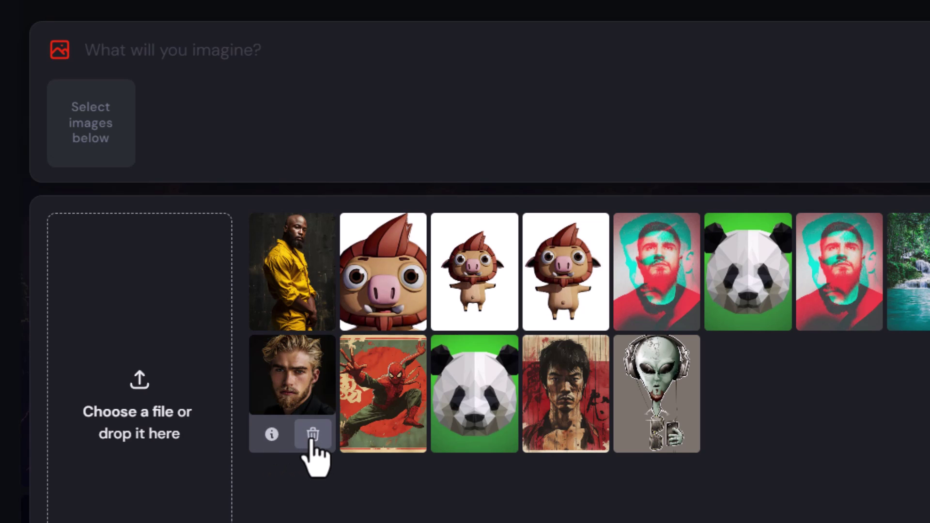
View the suggested subject and descriptor phrases for the uploaded portrait of the blond bearded man.
left_click(271, 434)
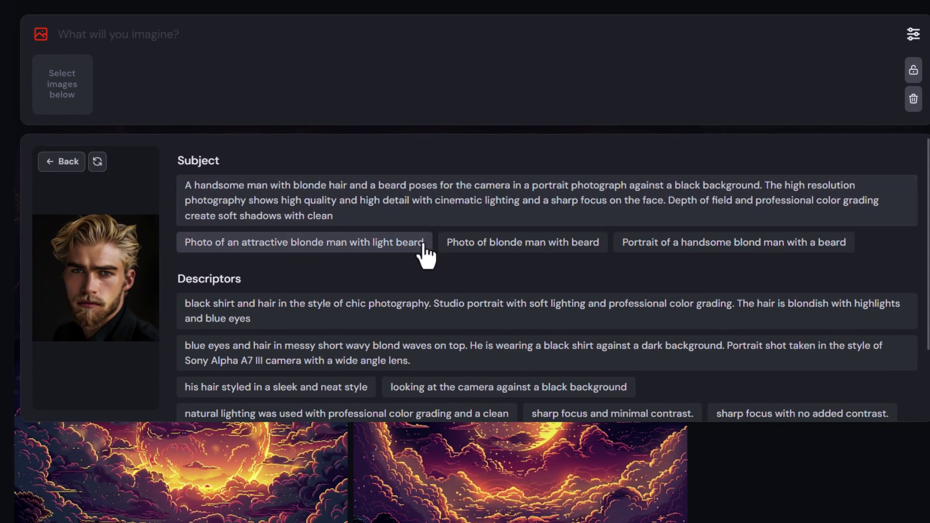
scroll(384, 297, "down", 2)
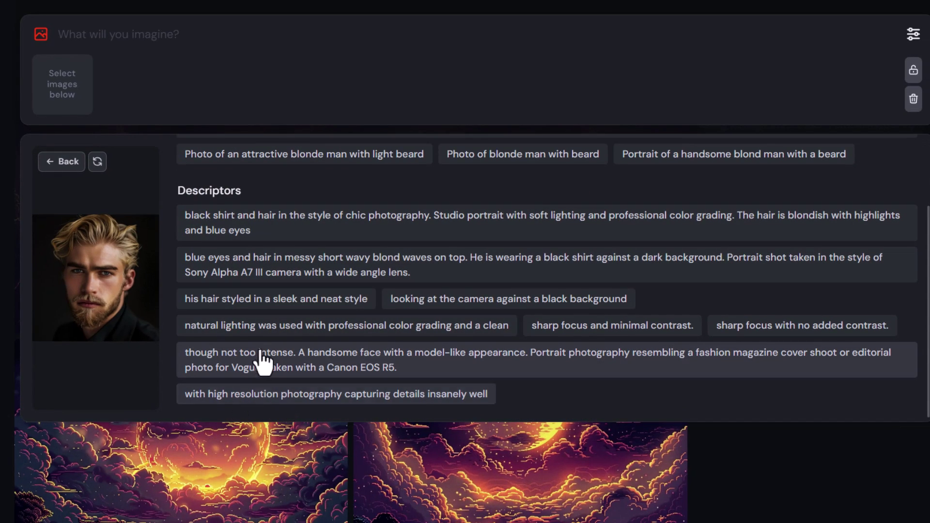
scroll(255, 282, "up", 2)
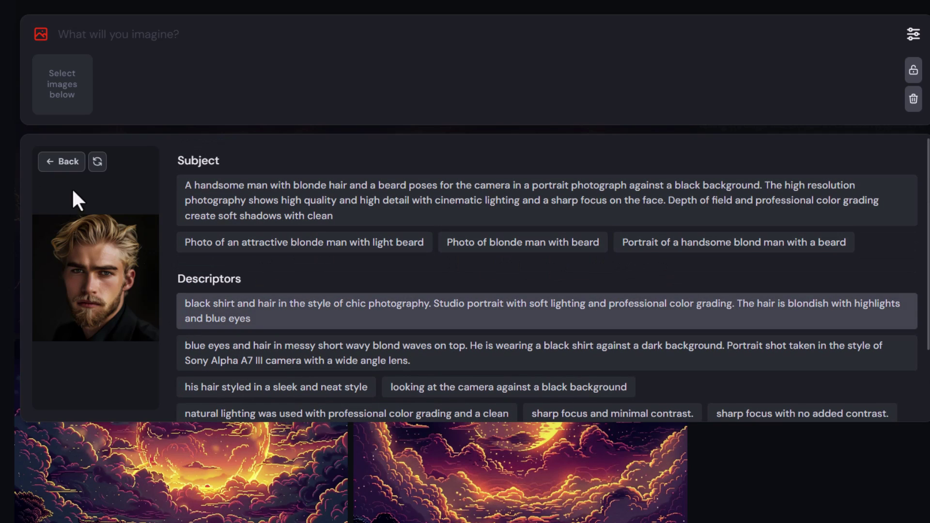
Return to the uploaded images and view the suggested subject and descriptor phrases for the golden gears photo.
left_click(57, 161)
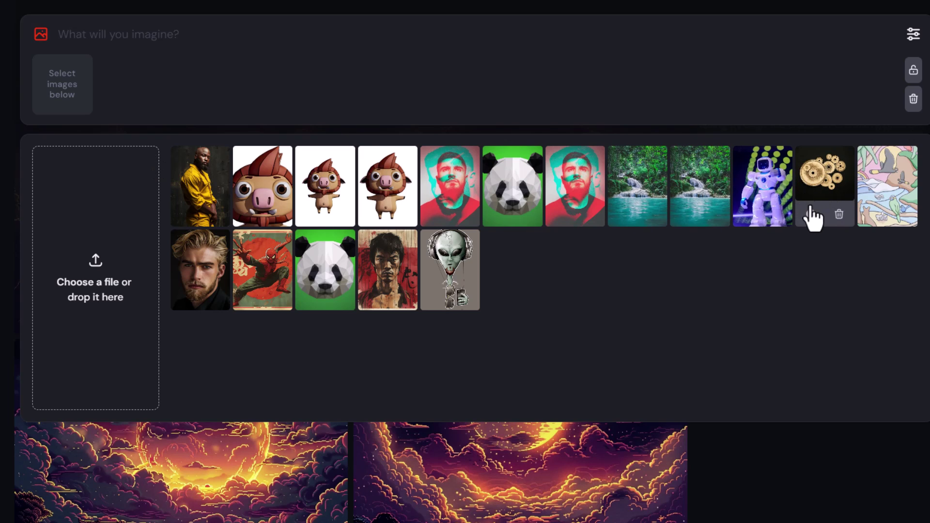
left_click(809, 208)
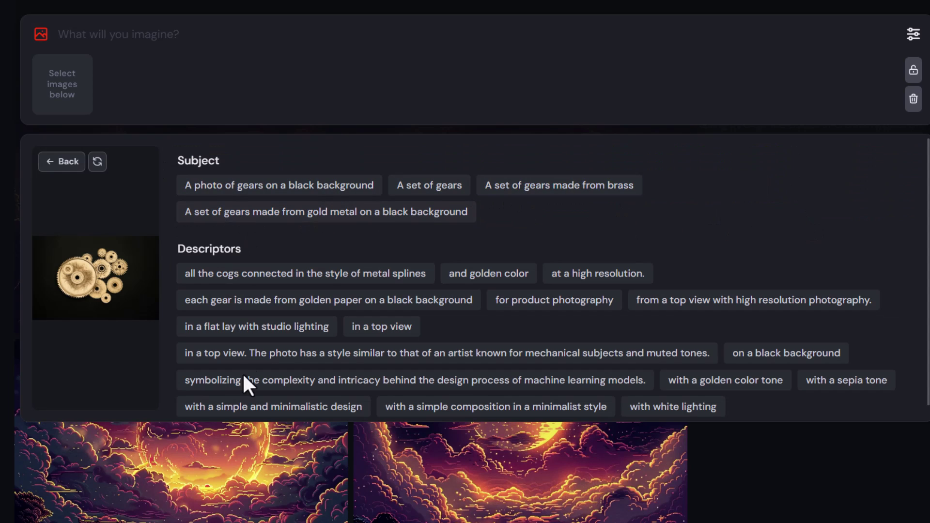
scroll(342, 387, "down", 1)
scroll(291, 315, "up", 1)
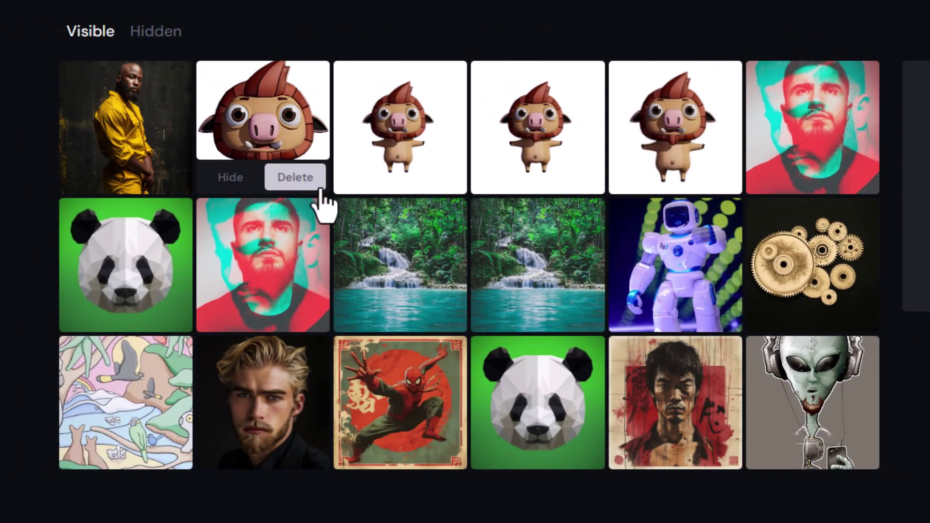
Open the subscription management page and highlight the included Fast hours figure in the usage details.
mouse_move(446, 185)
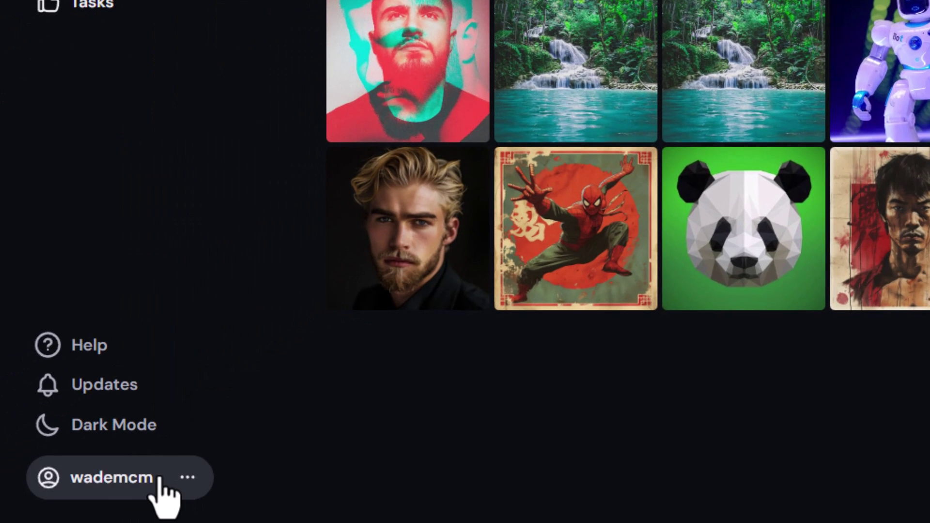
left_click(159, 477)
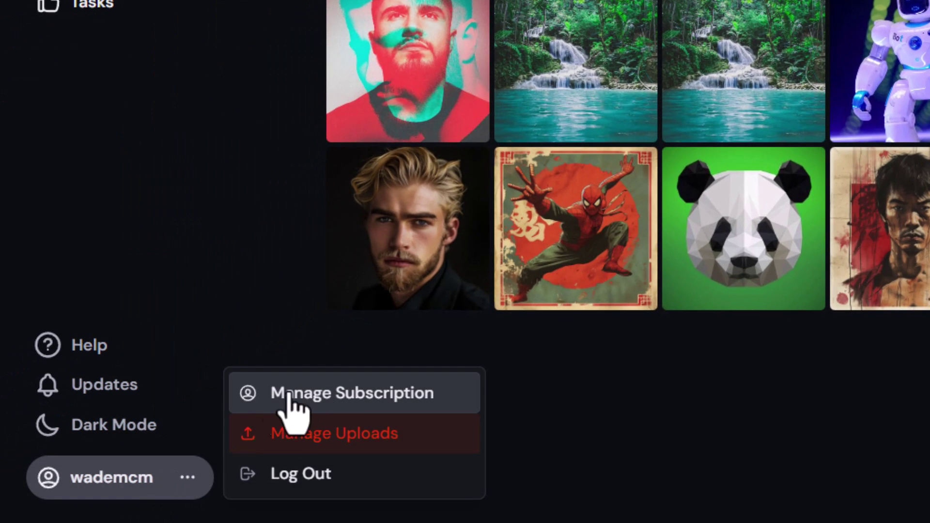
left_click(376, 407)
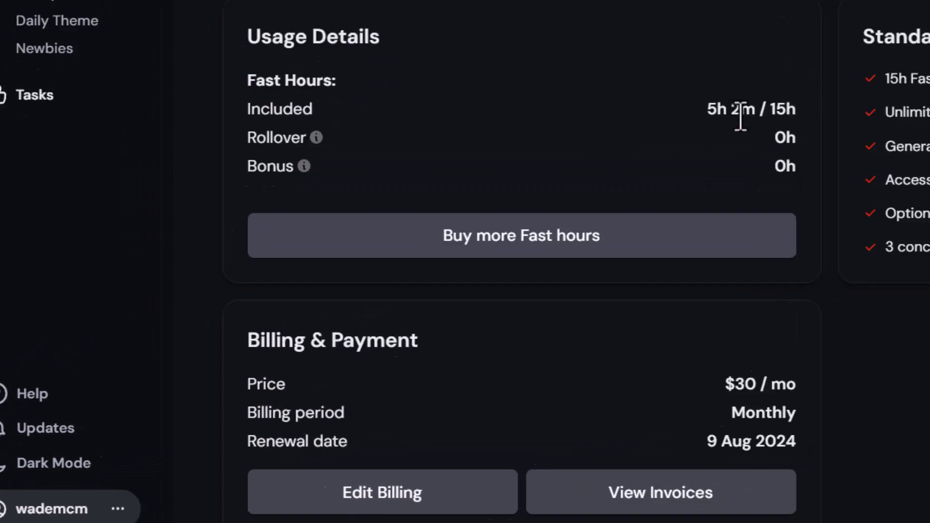
left_click_drag(416, 296, 377, 300)
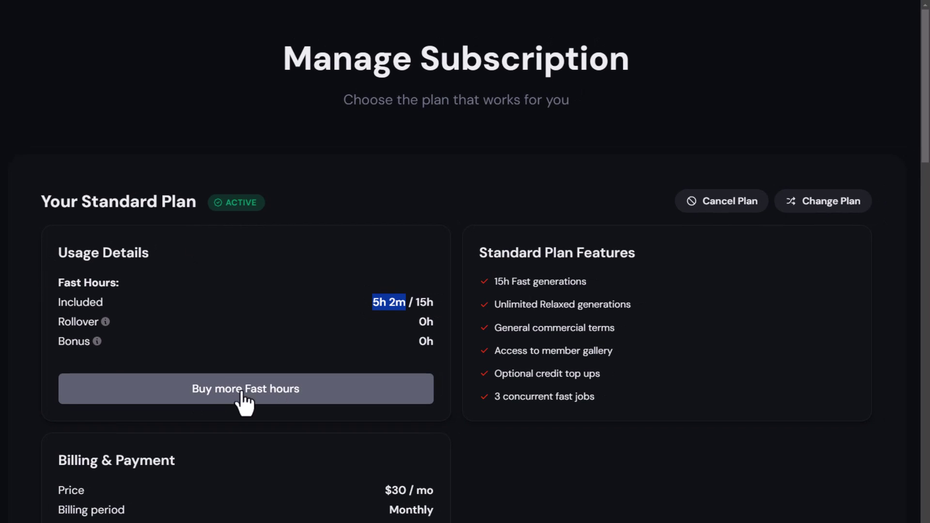